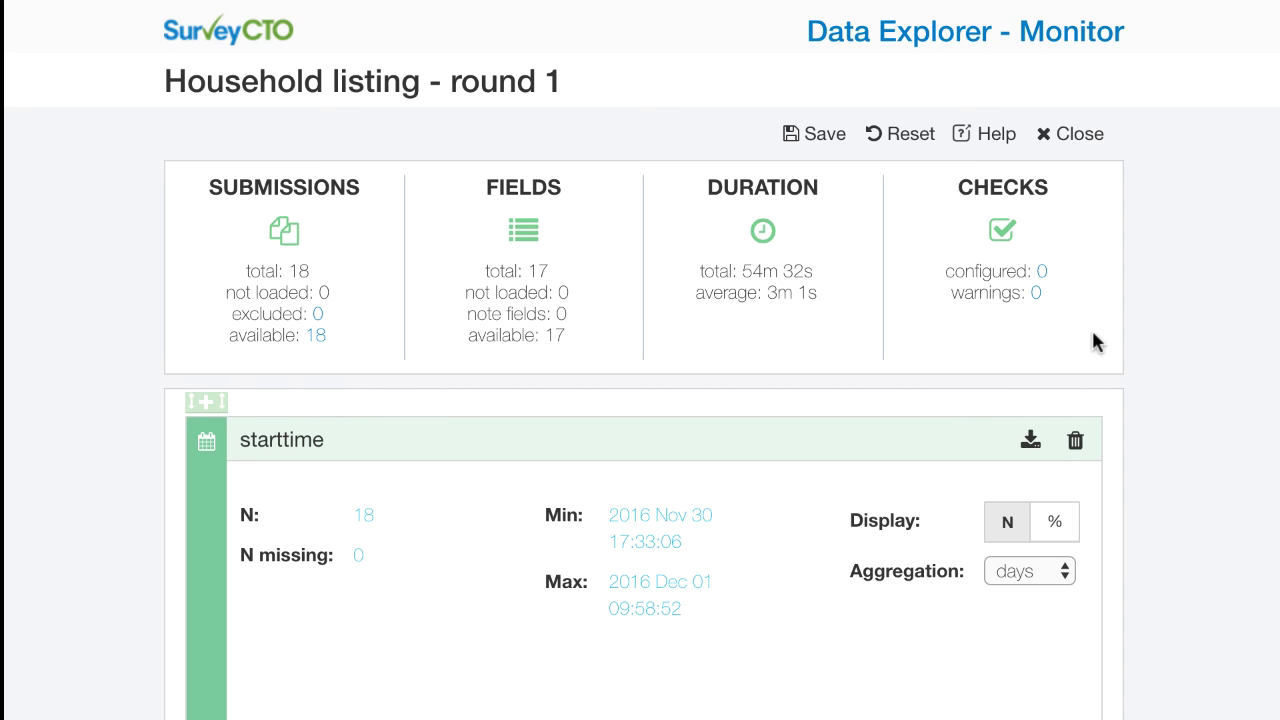
Look through the workbook's field summaries and the enumerator / duration and enumerator / consent relationship tables
scroll(1094, 343, down, 10)
scroll(1094, 353, down, 12)
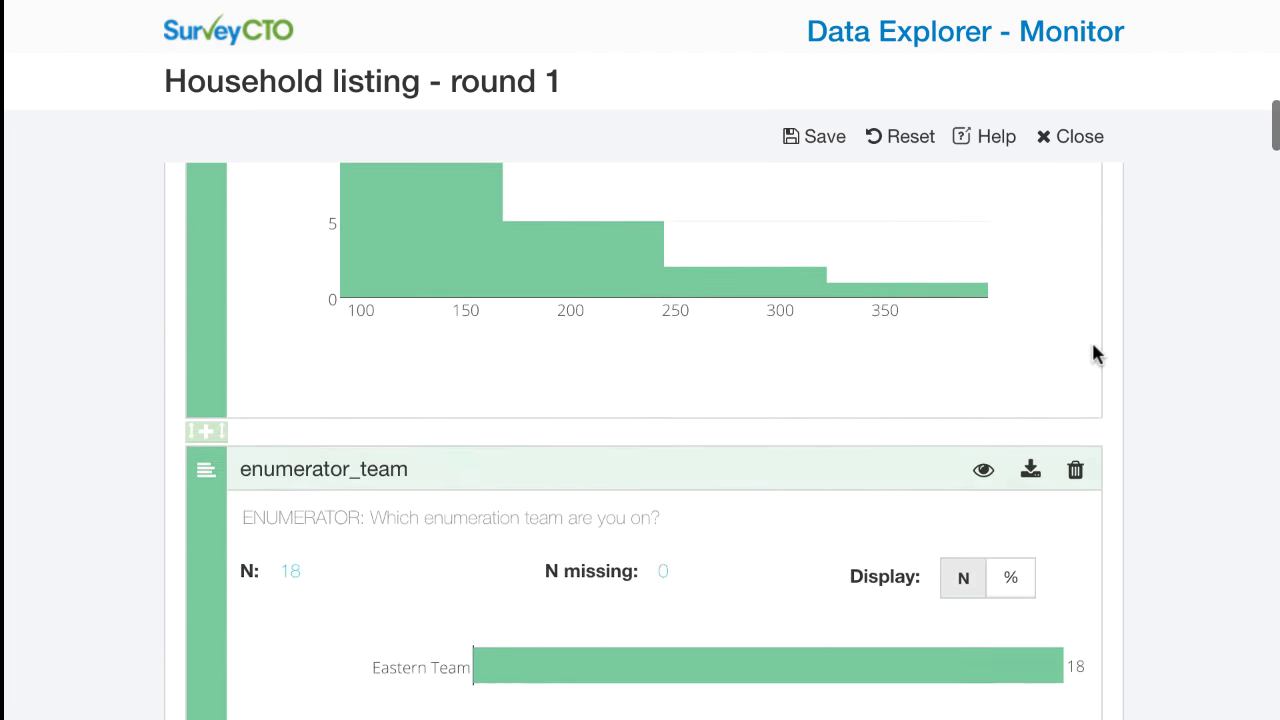
scroll(1094, 353, down, 15)
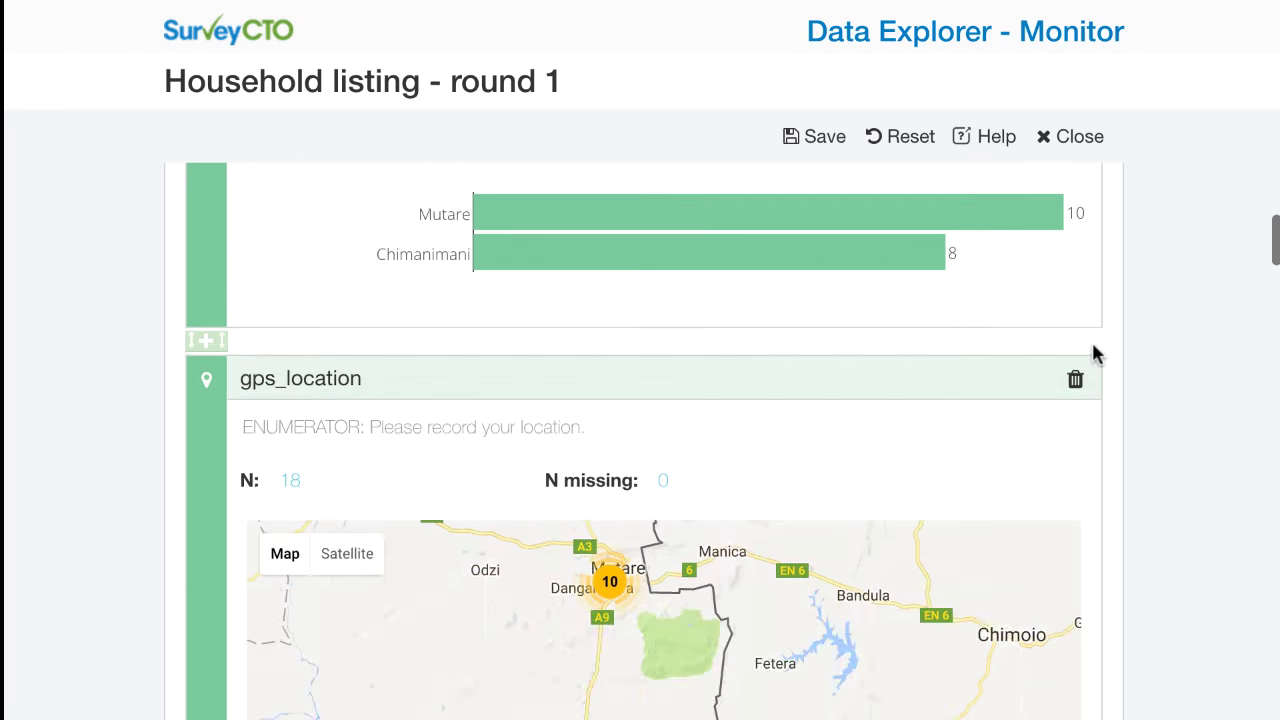
scroll(1094, 353, down, 1)
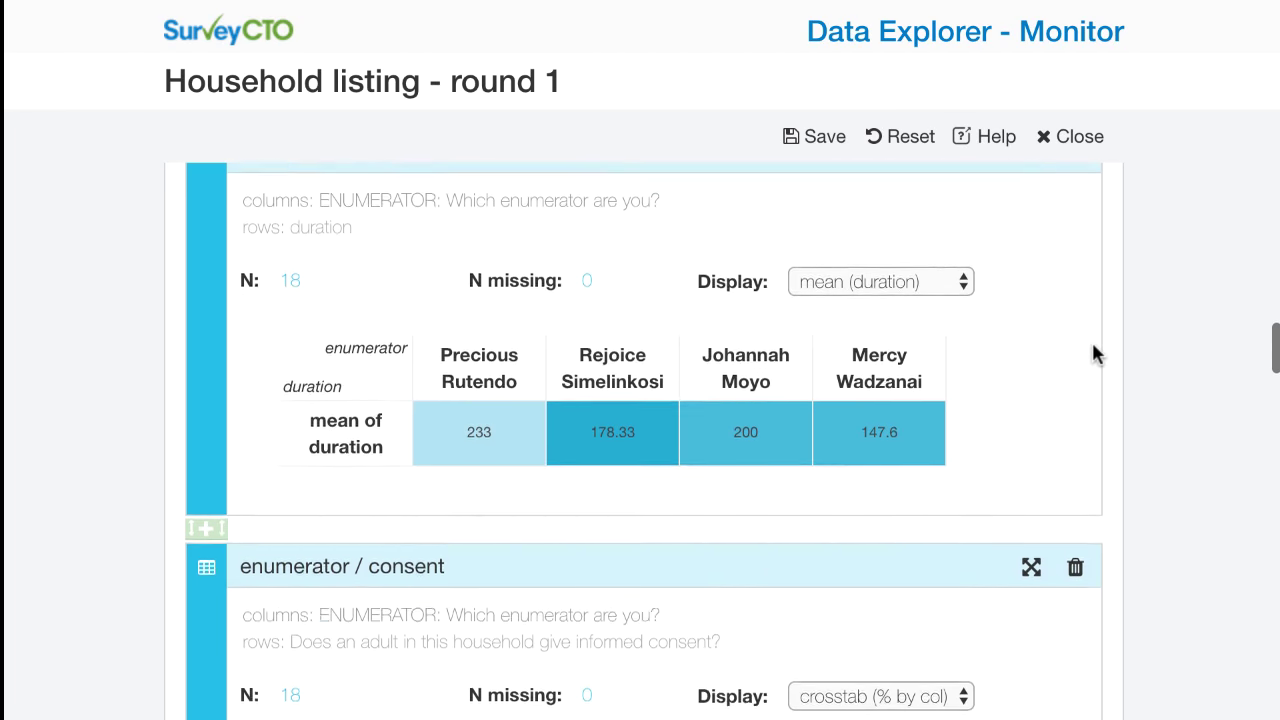
scroll(1094, 353, up, 1)
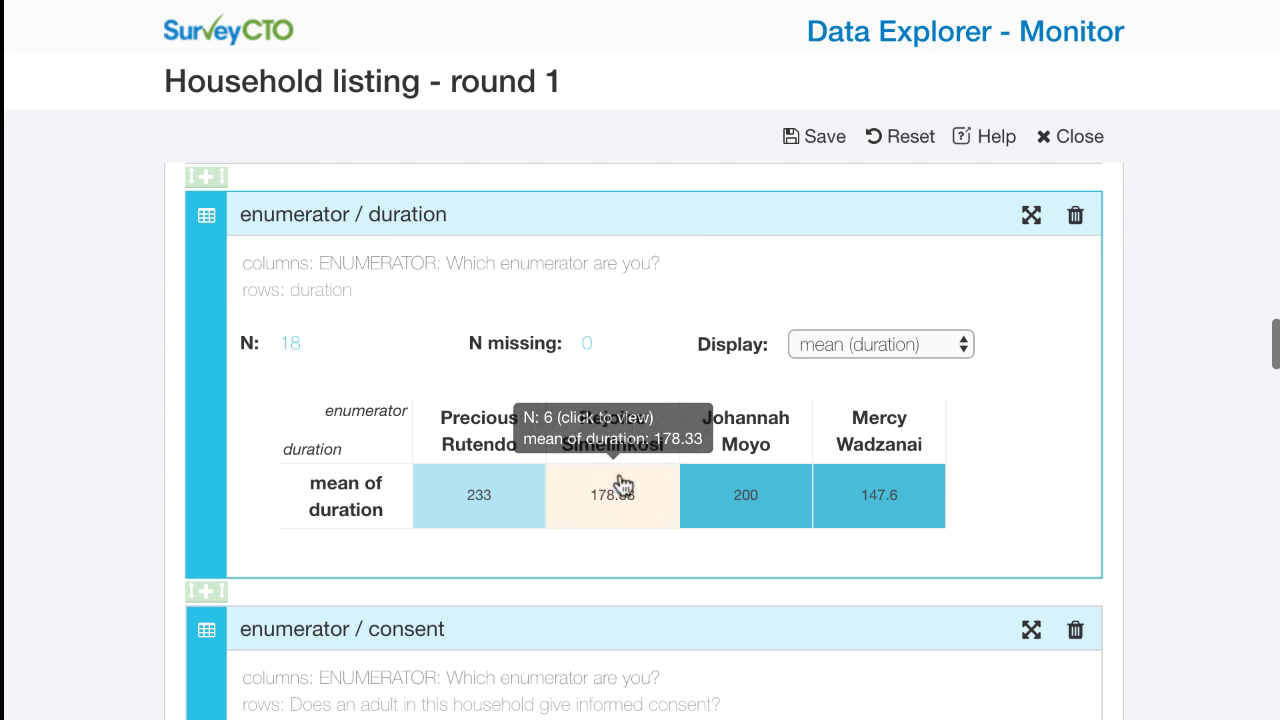
scroll(991, 466, down, 6)
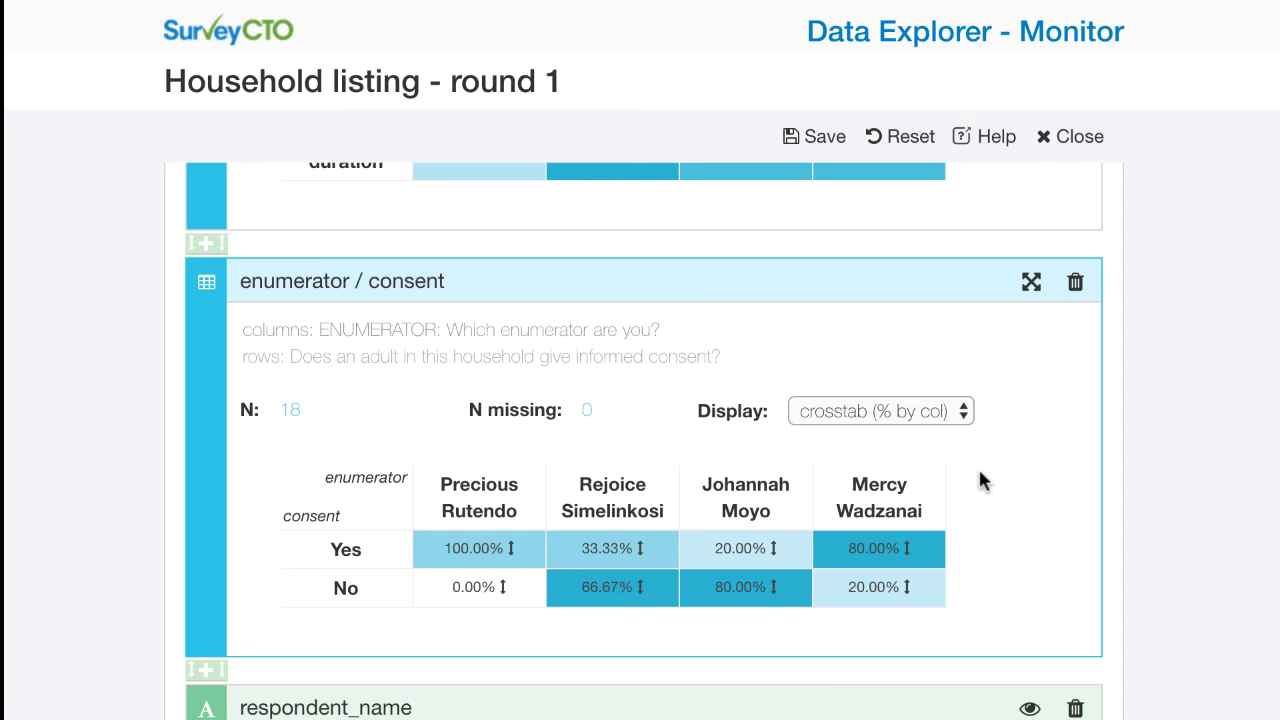
scroll(1016, 386, up, 15)
scroll(1016, 386, down, 2)
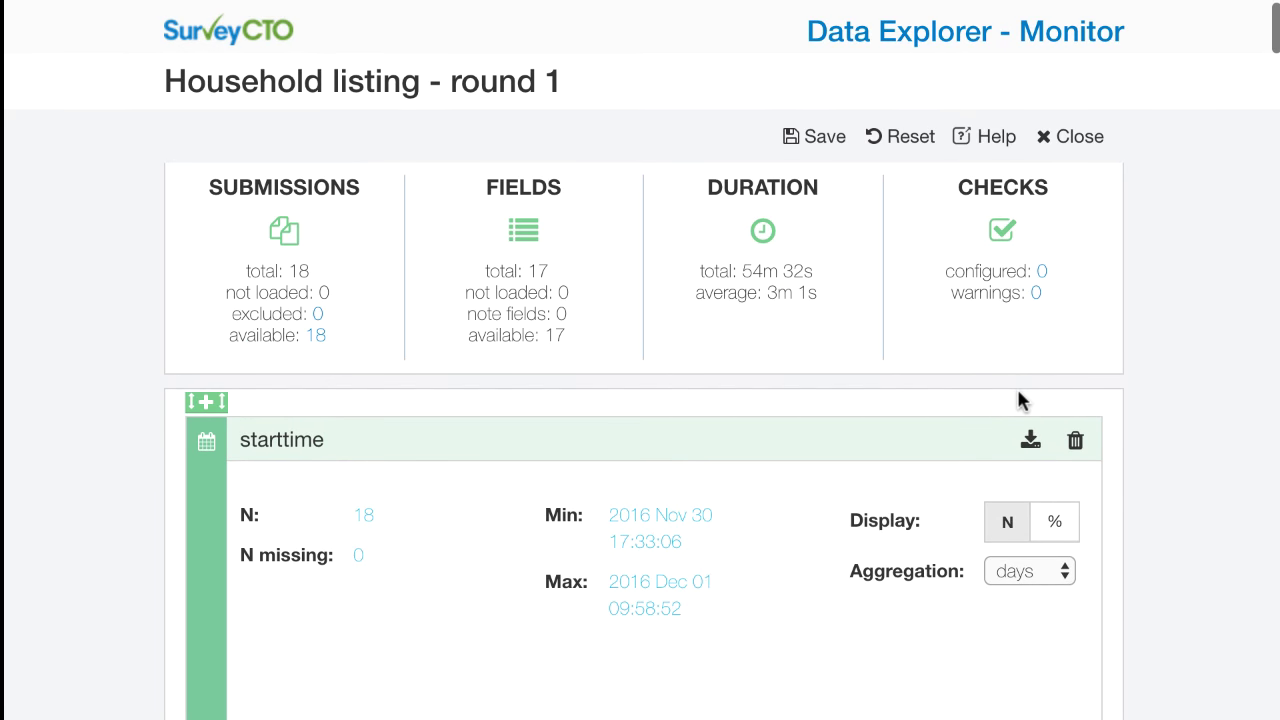
Add the enumerator shown by the second bar of the enumerator summary to the global data filter
scroll(1019, 392, down, 10)
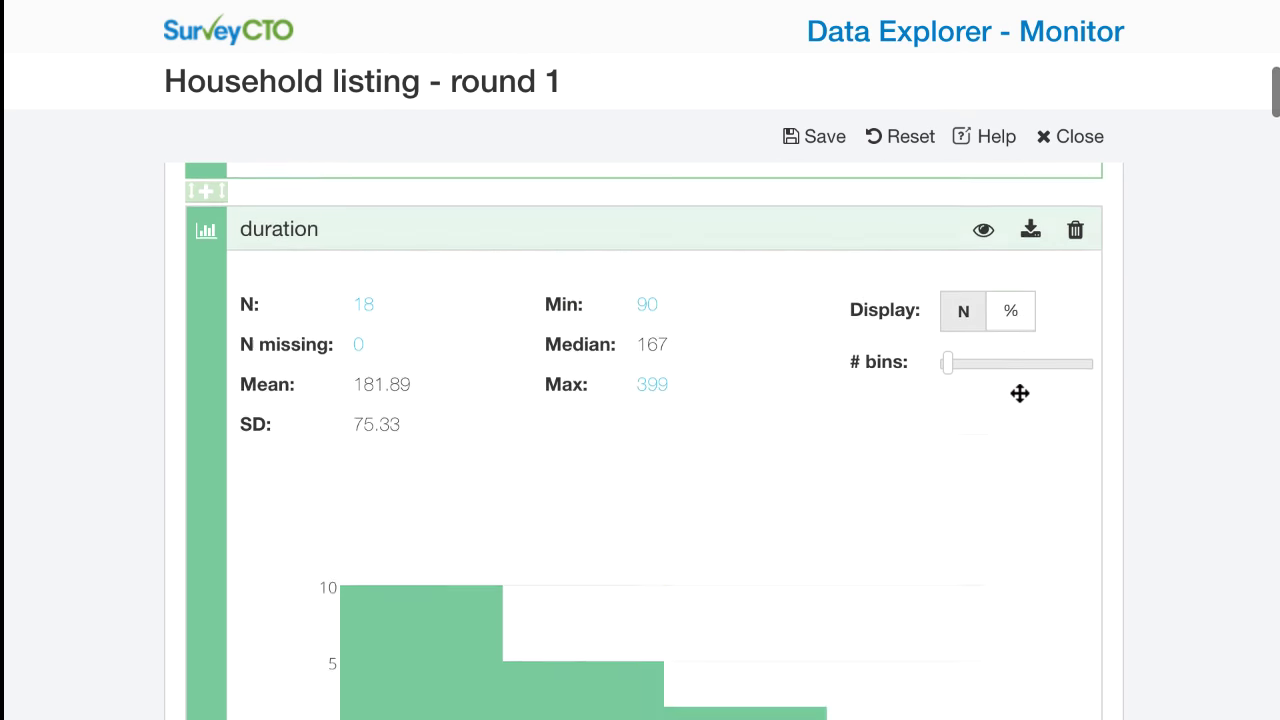
scroll(1019, 392, down, 8)
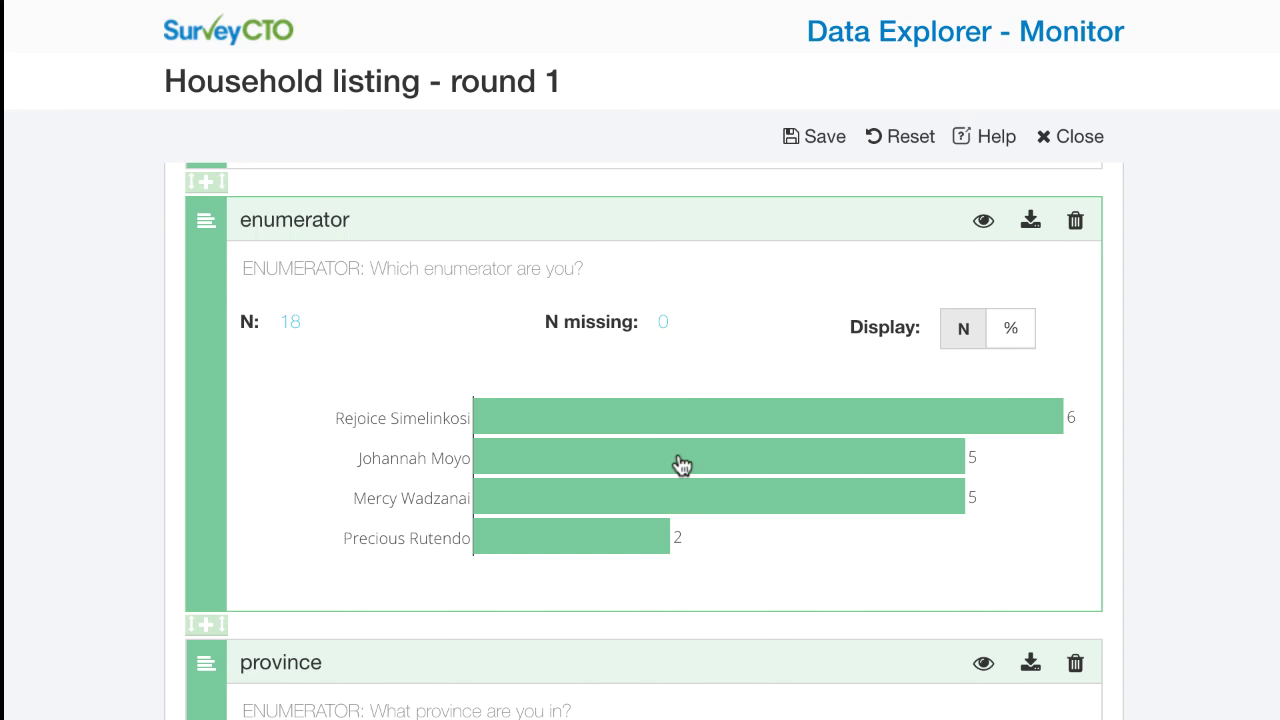
click(680, 463)
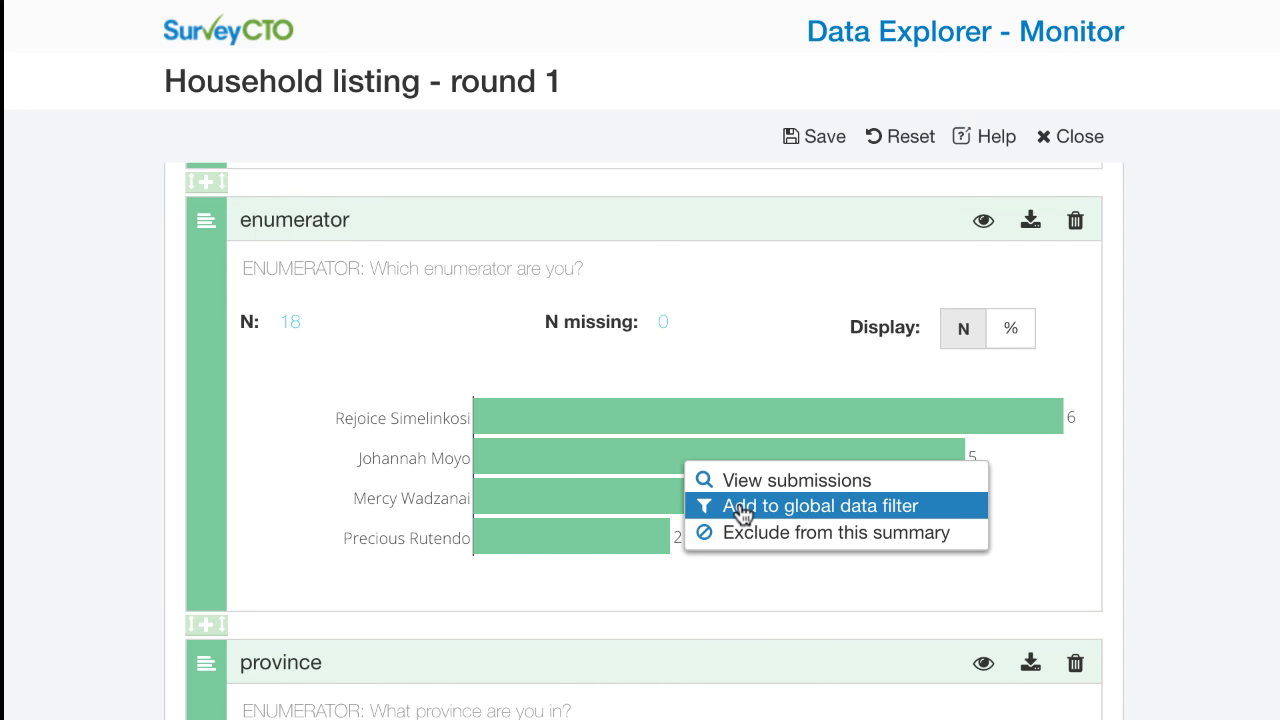
click(816, 508)
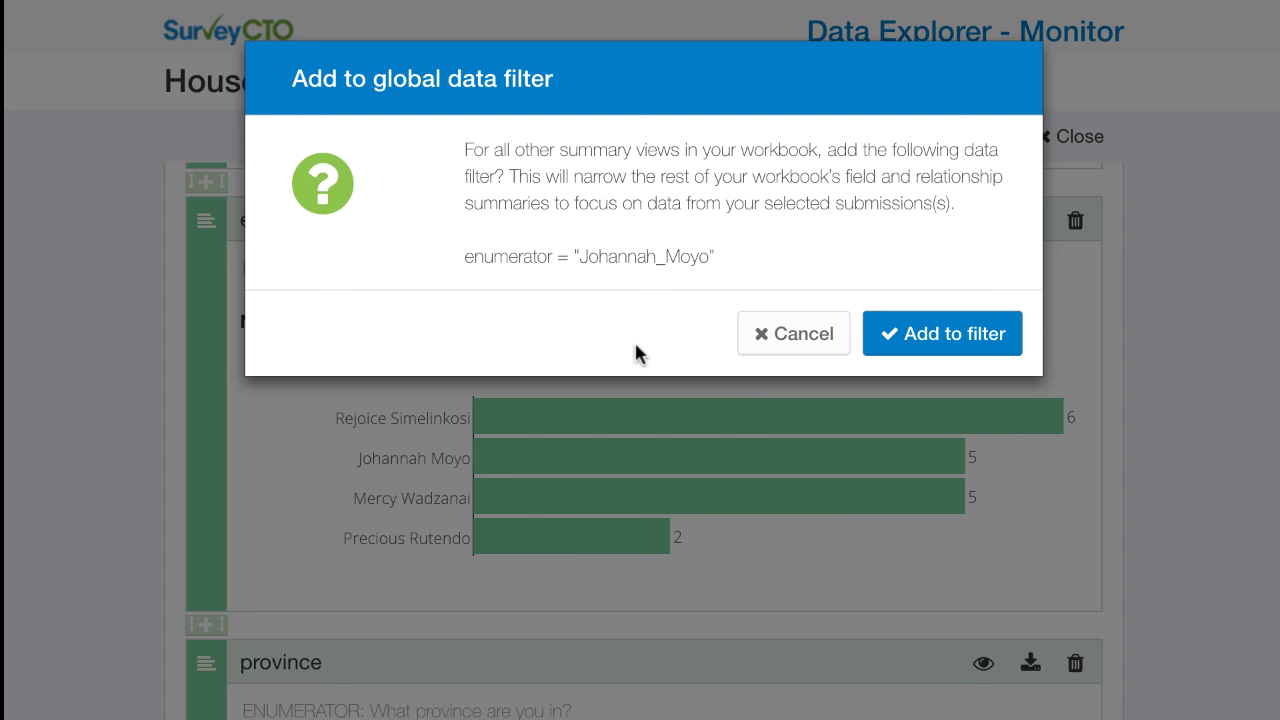
click(930, 338)
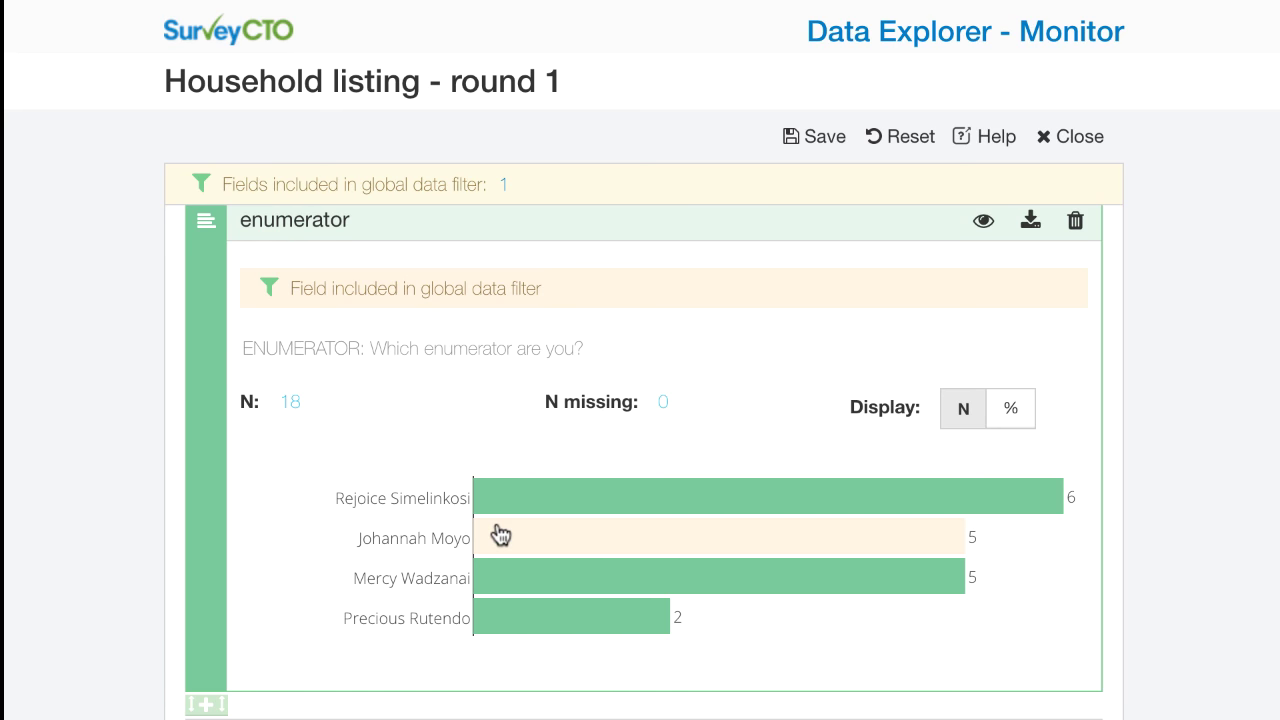
Check the filter options on the enumerator field and view the criteria of the workbook's global data filter
click(362, 300)
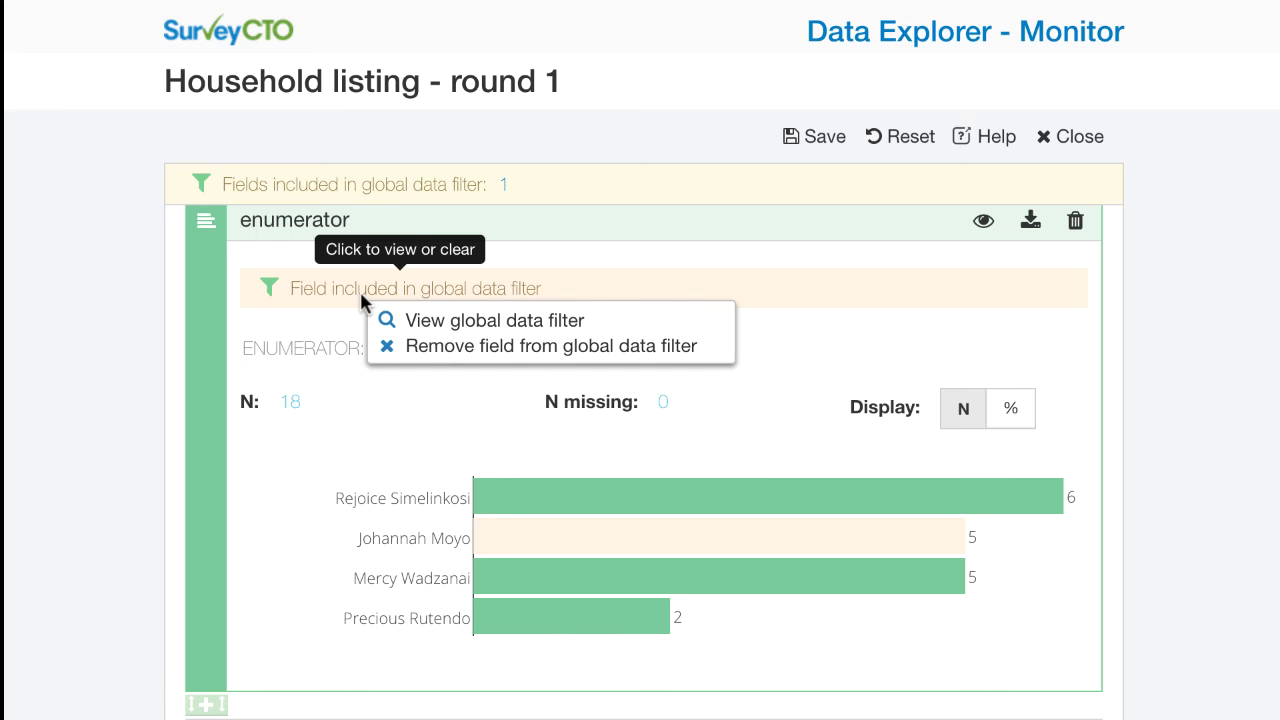
click(343, 380)
scroll(342, 410, down, 2)
scroll(344, 420, down, 3)
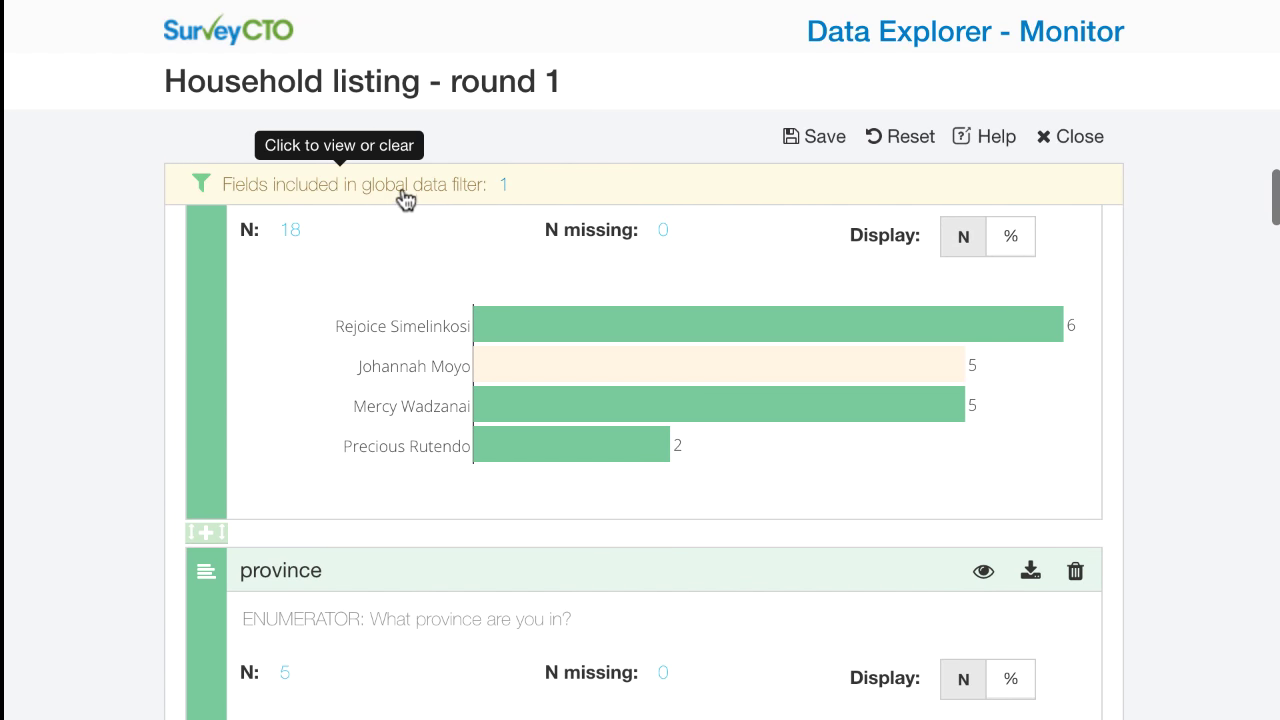
click(337, 196)
click(378, 221)
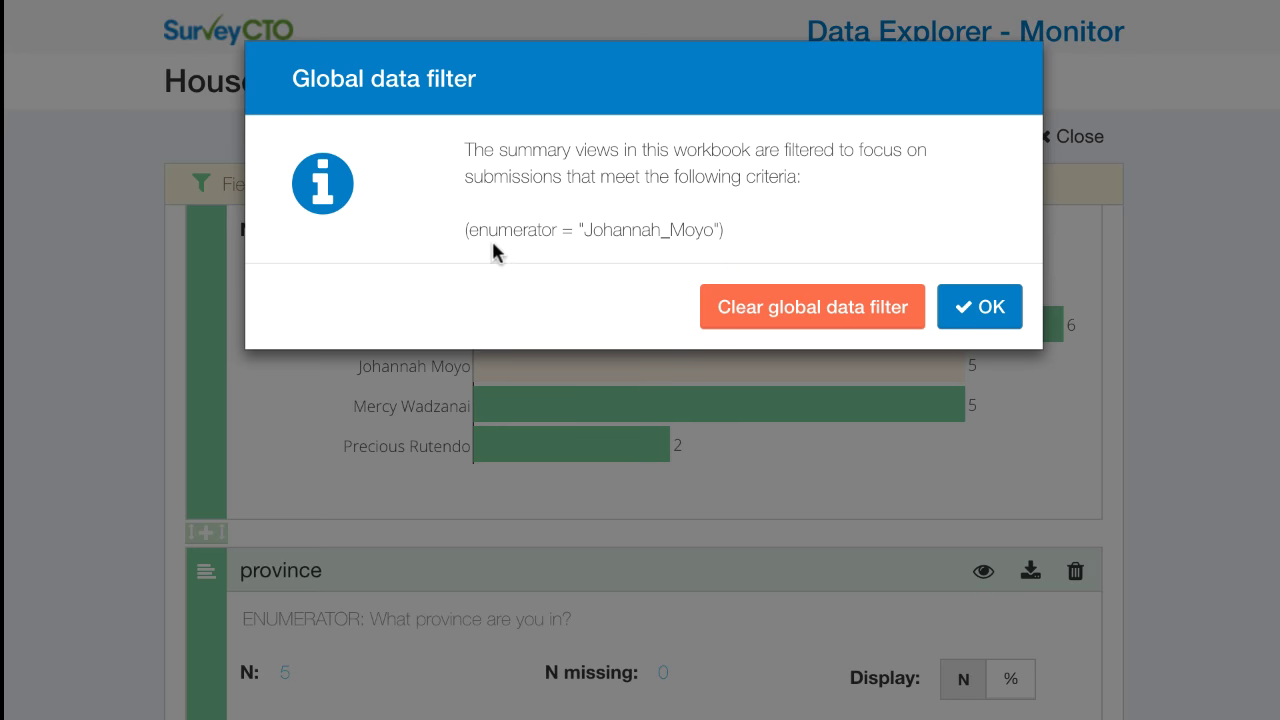
drag(469, 231, 715, 229)
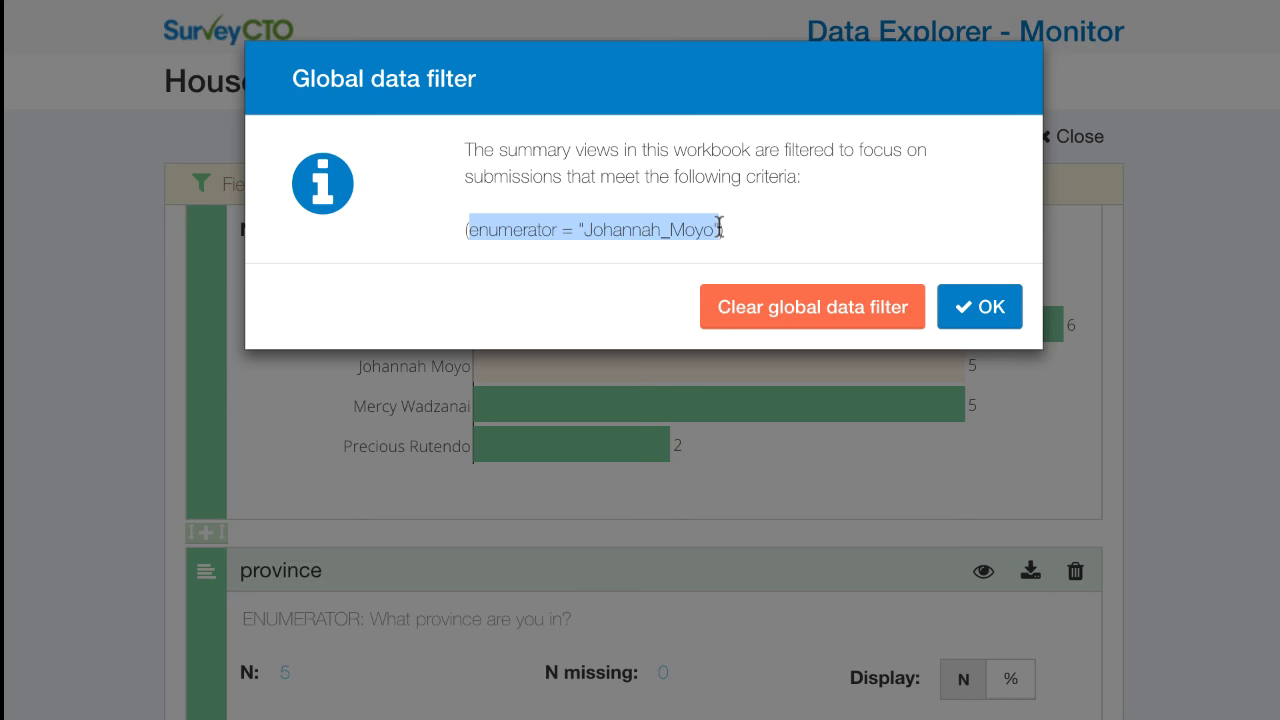
click(971, 306)
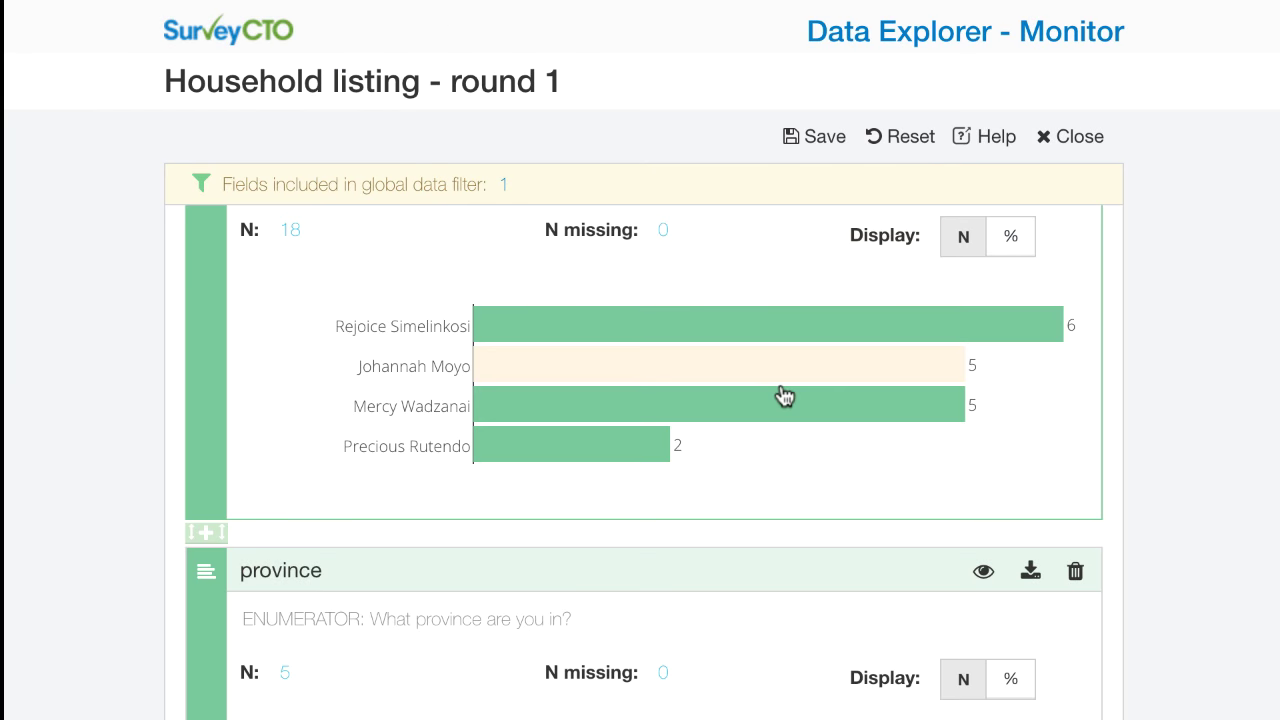
Review the filtered province and district summaries for the selected enumerator's submissions
scroll(784, 396, down, 4)
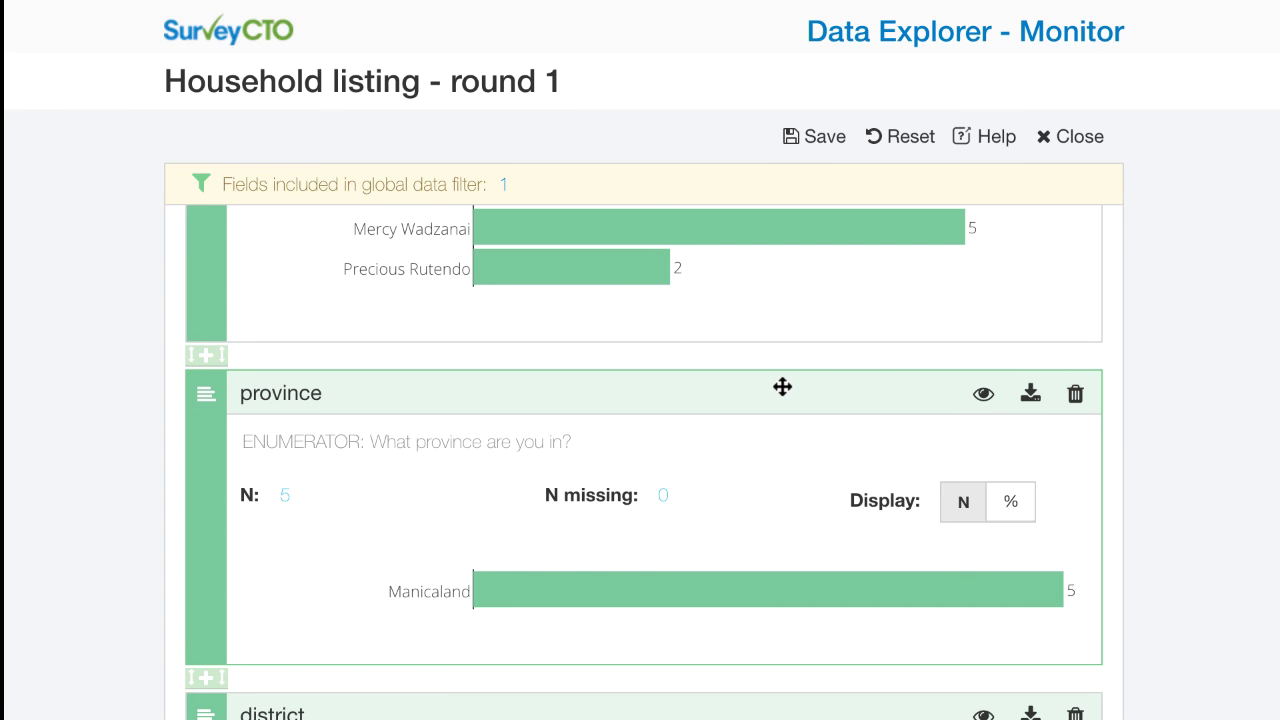
scroll(782, 386, down, 2)
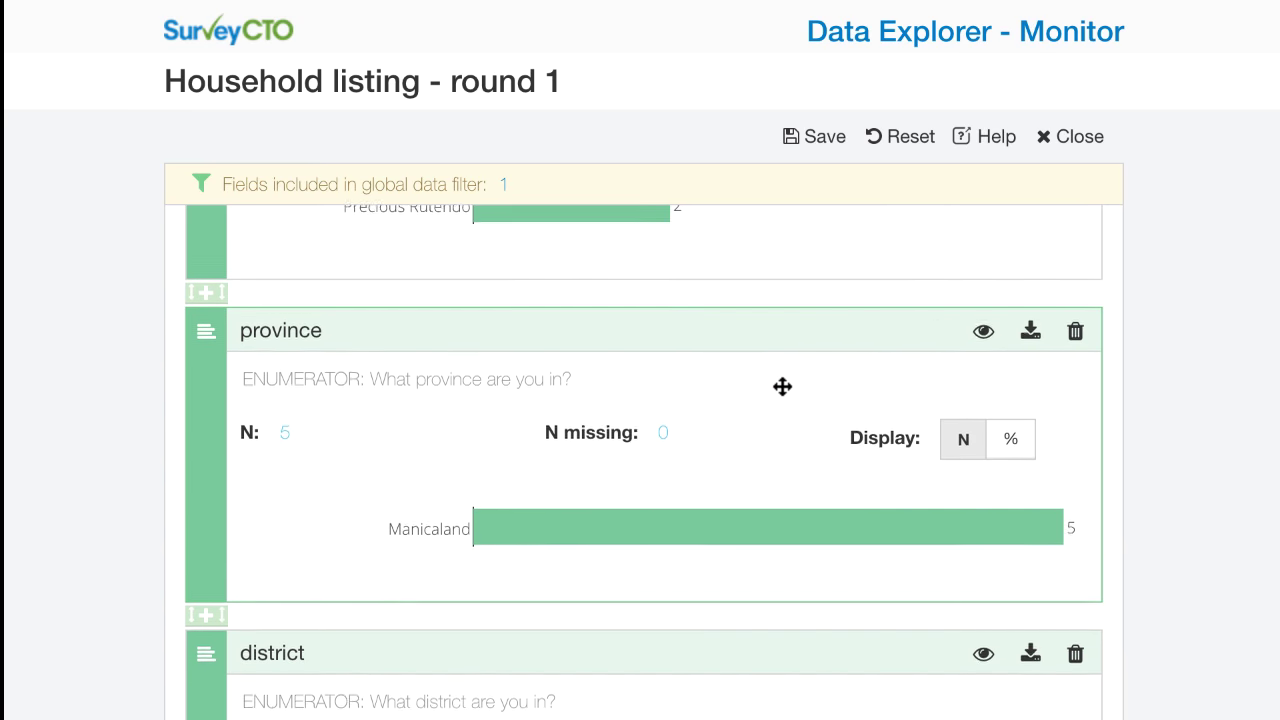
scroll(782, 386, down, 1)
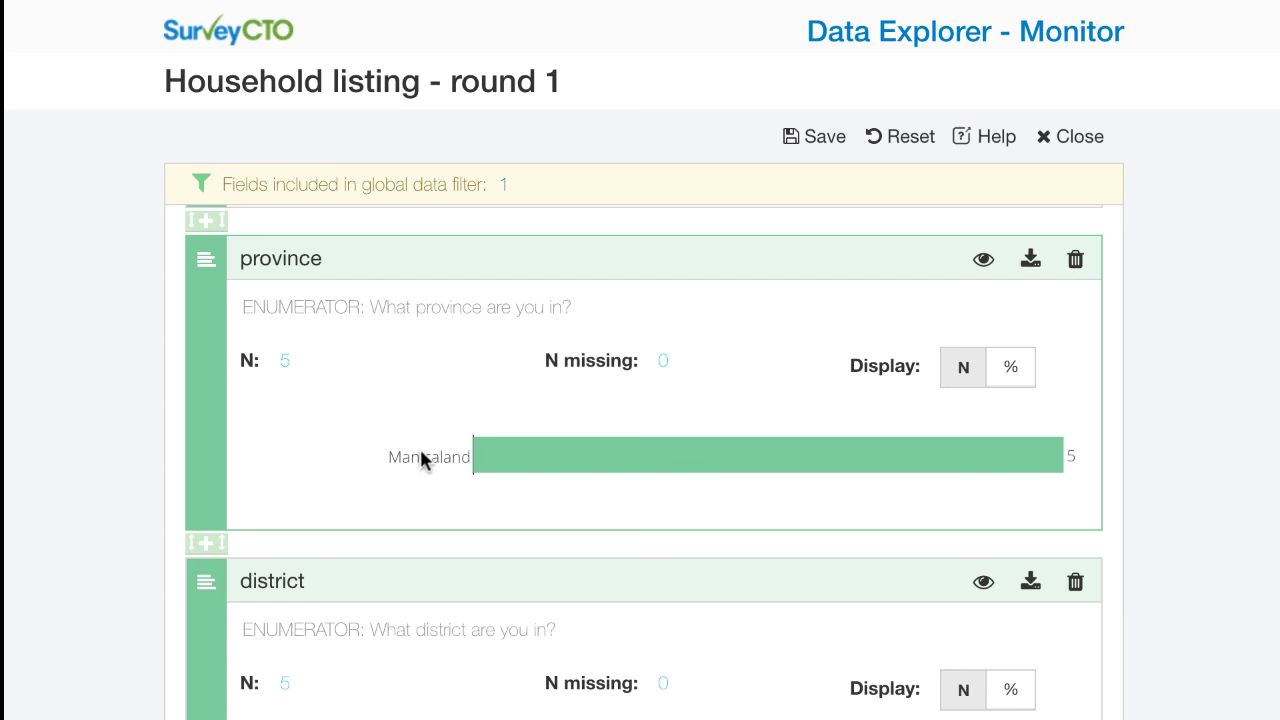
scroll(413, 406, down, 5)
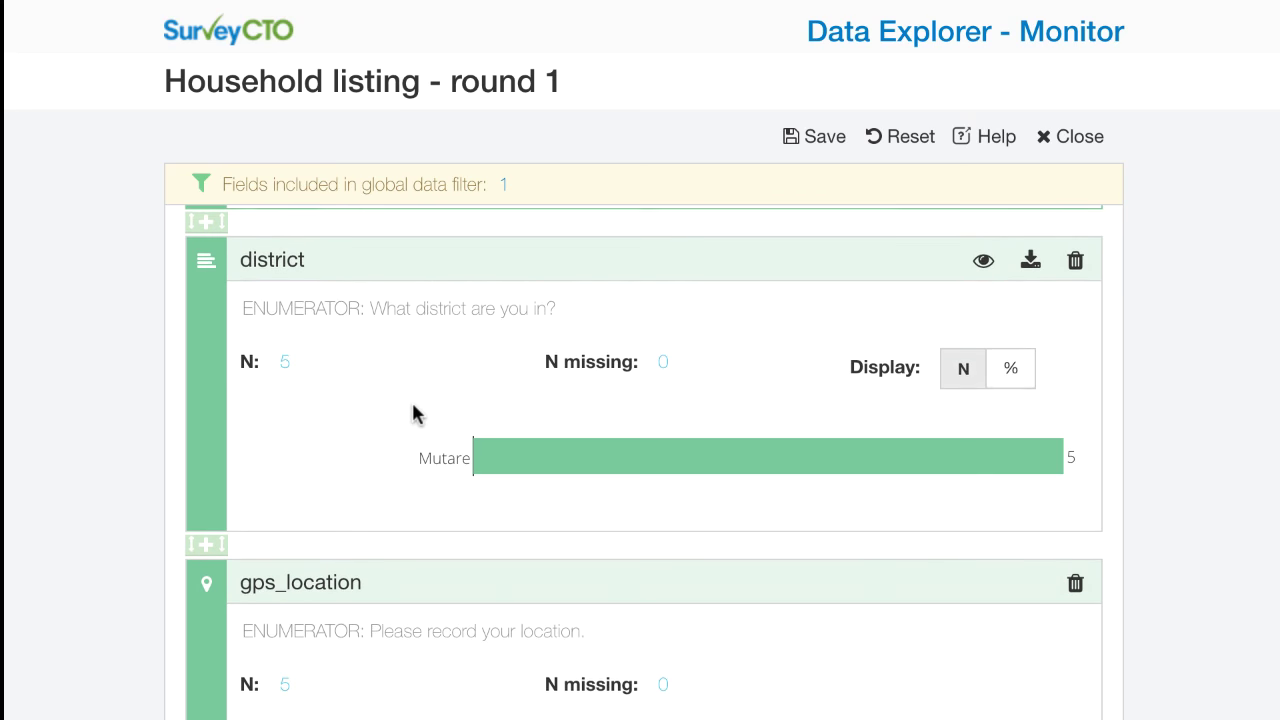
scroll(413, 406, down, 1)
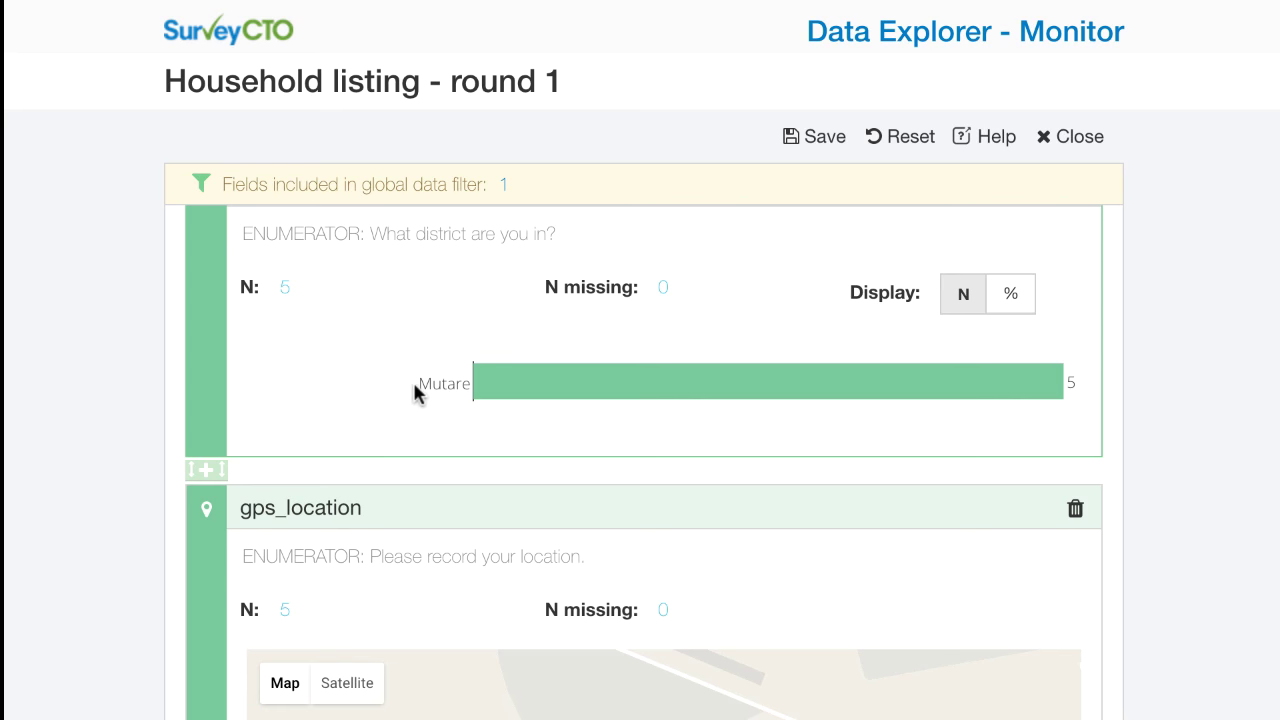
Show the gps_location map in Satellite view and zoom into the cluster of three submissions
scroll(378, 405, down, 4)
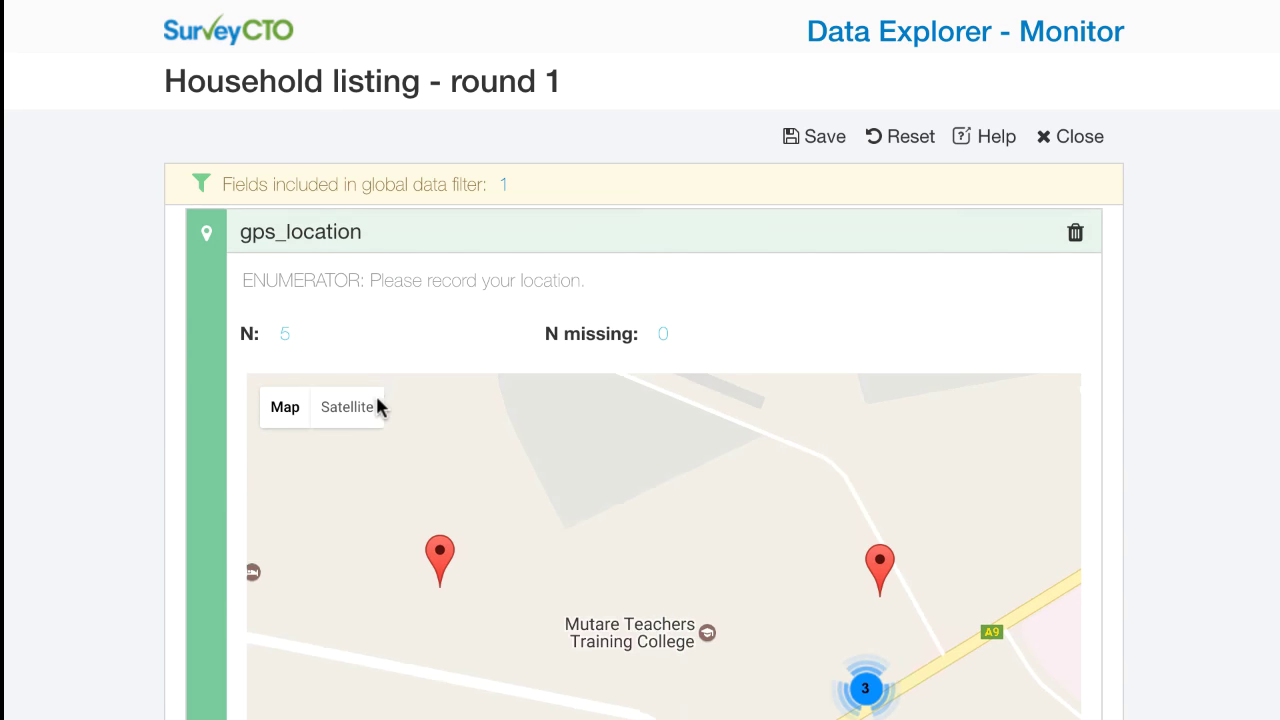
scroll(377, 405, down, 2)
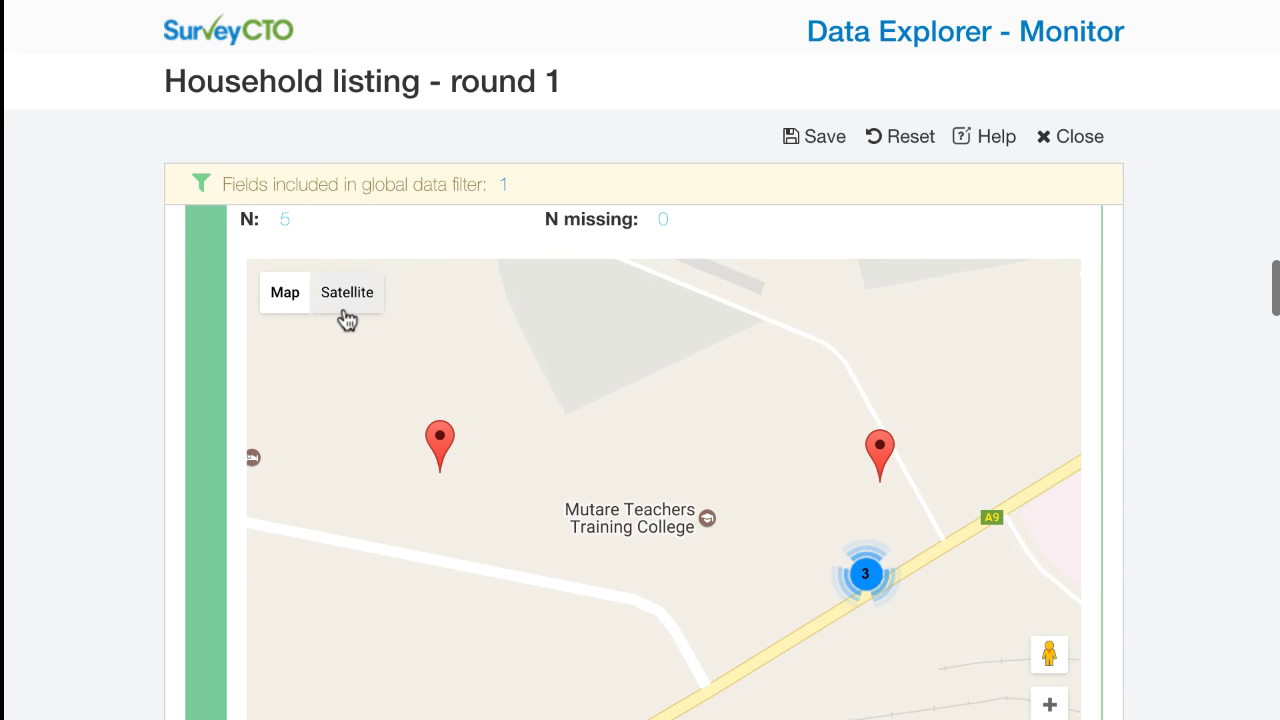
click(344, 312)
scroll(557, 474, down, 1)
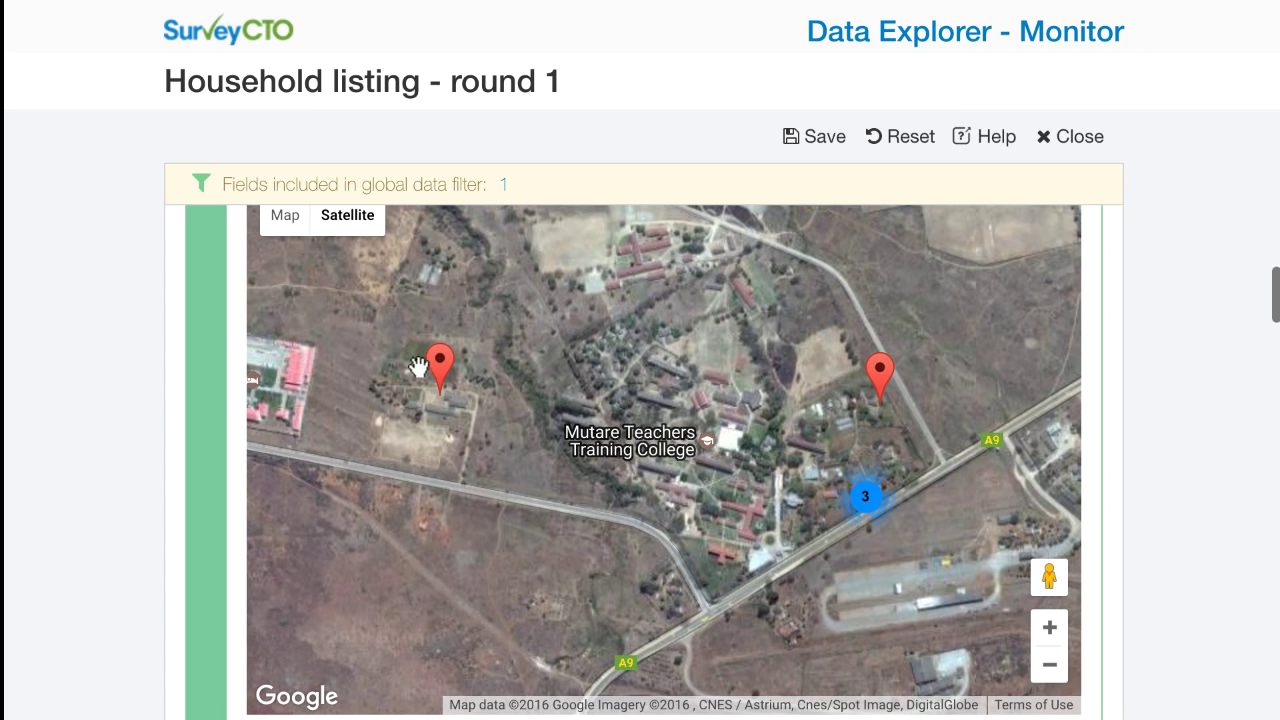
click(865, 495)
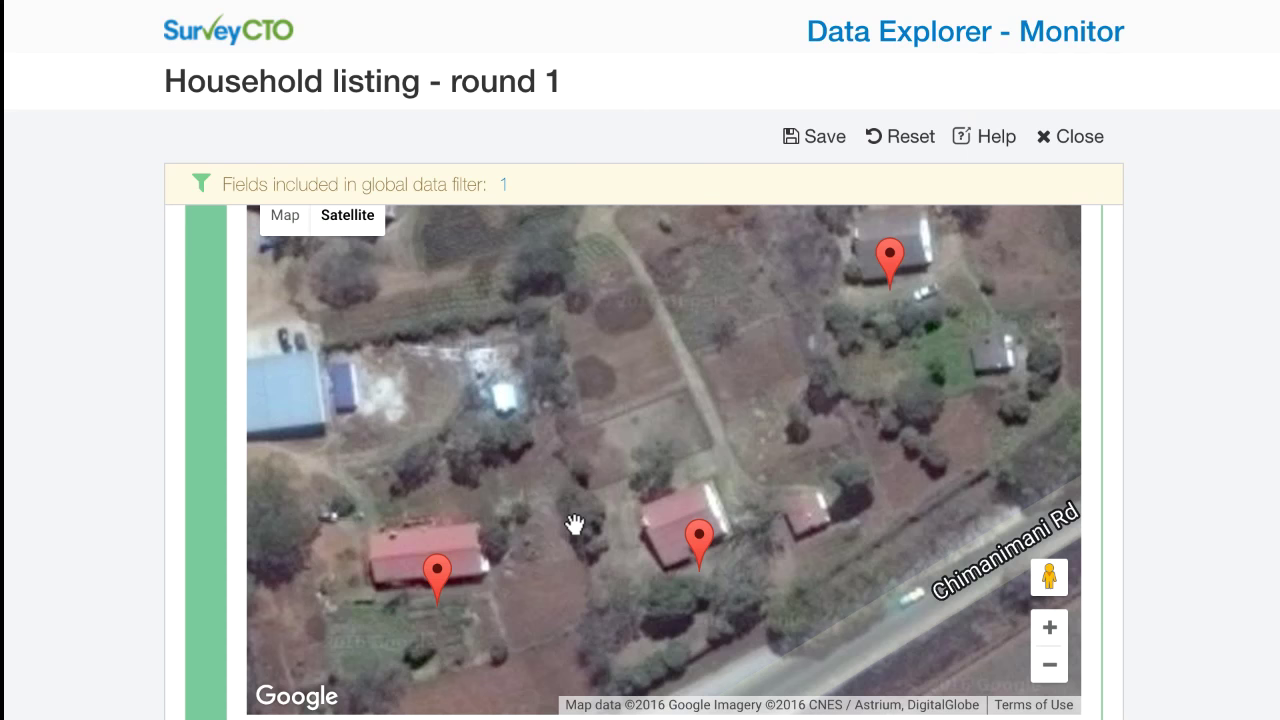
Set the consent summary's display to N so its bars show counts instead of percentages
scroll(911, 505, down, 3)
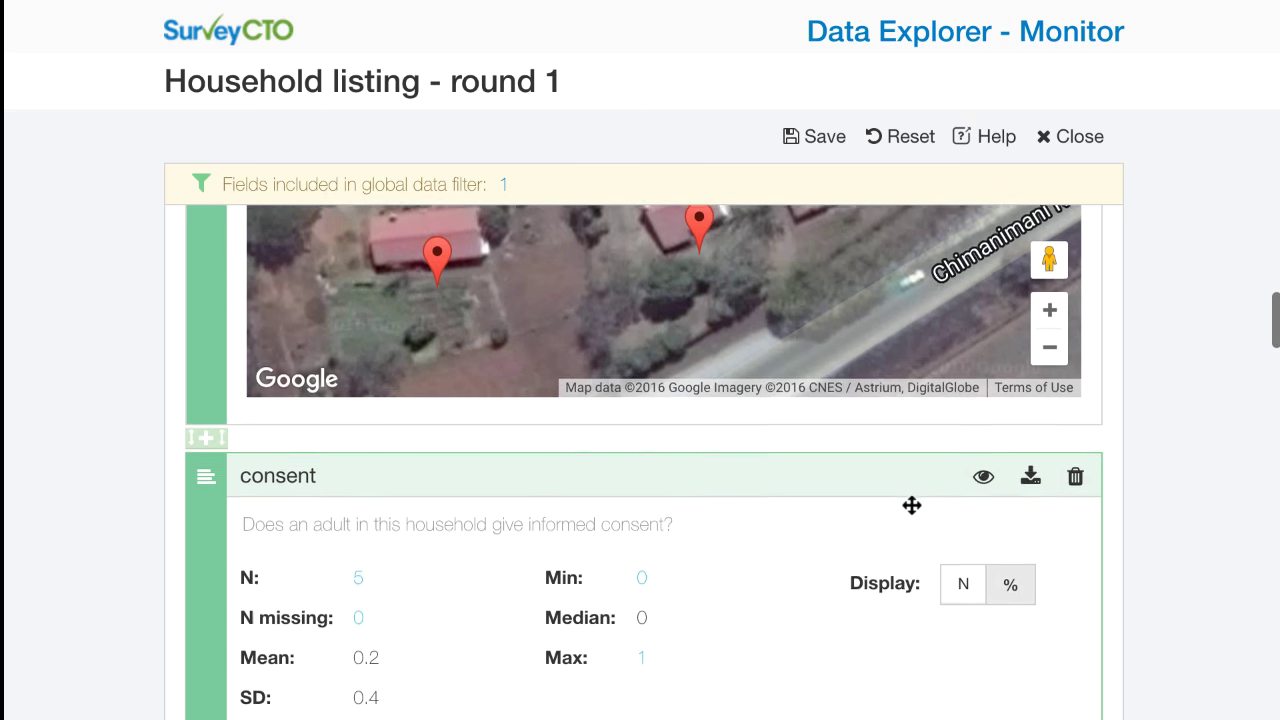
scroll(908, 498, down, 2)
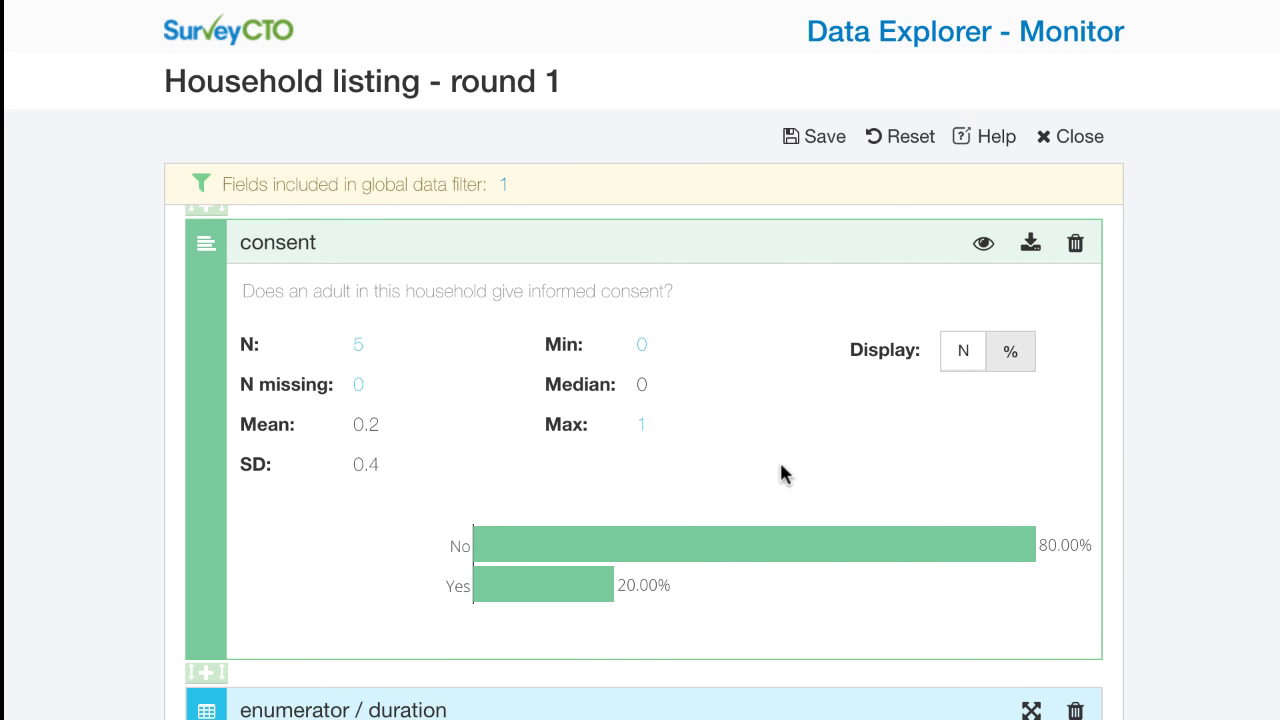
click(965, 353)
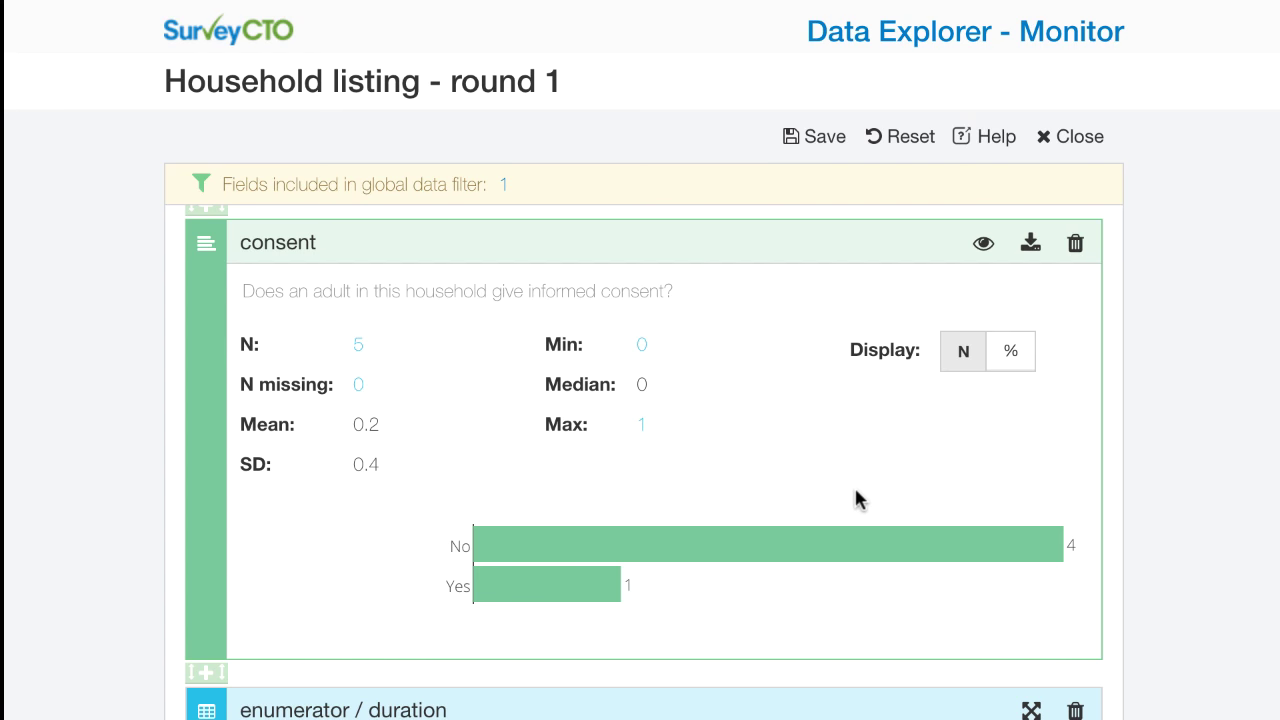
Add the consent response "No" (consent = 0) to the global data filter
click(834, 546)
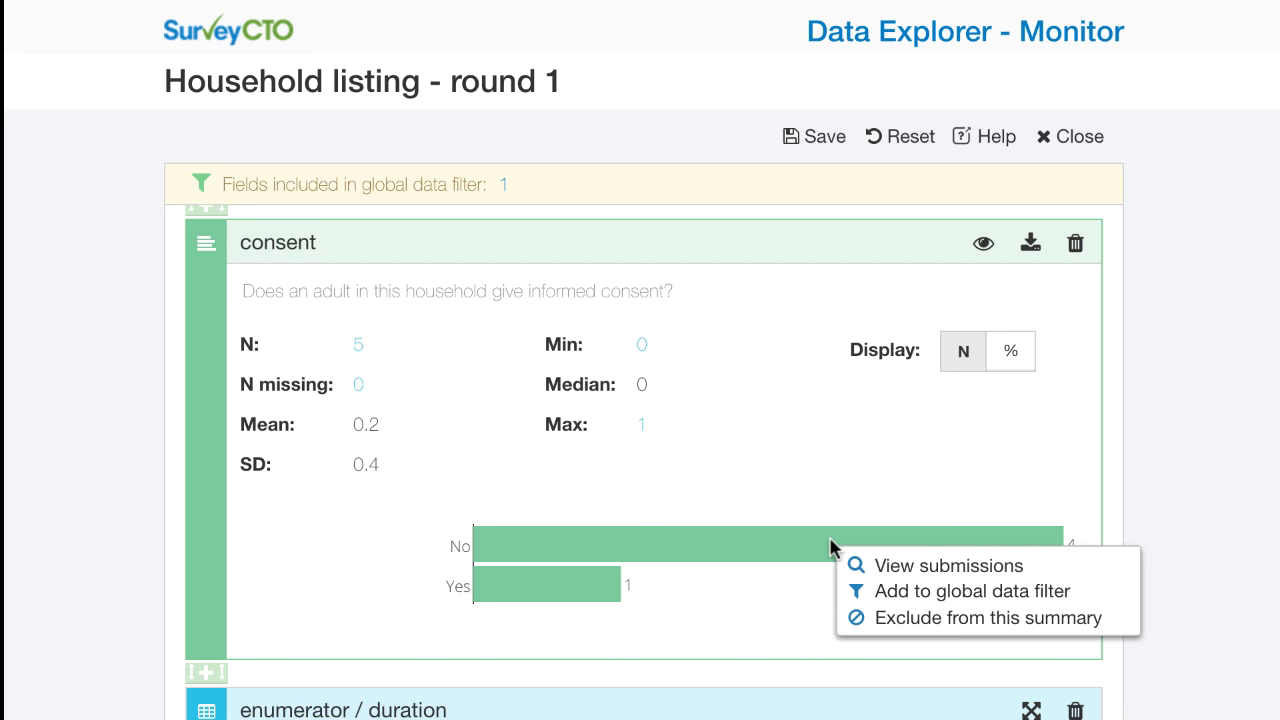
click(886, 592)
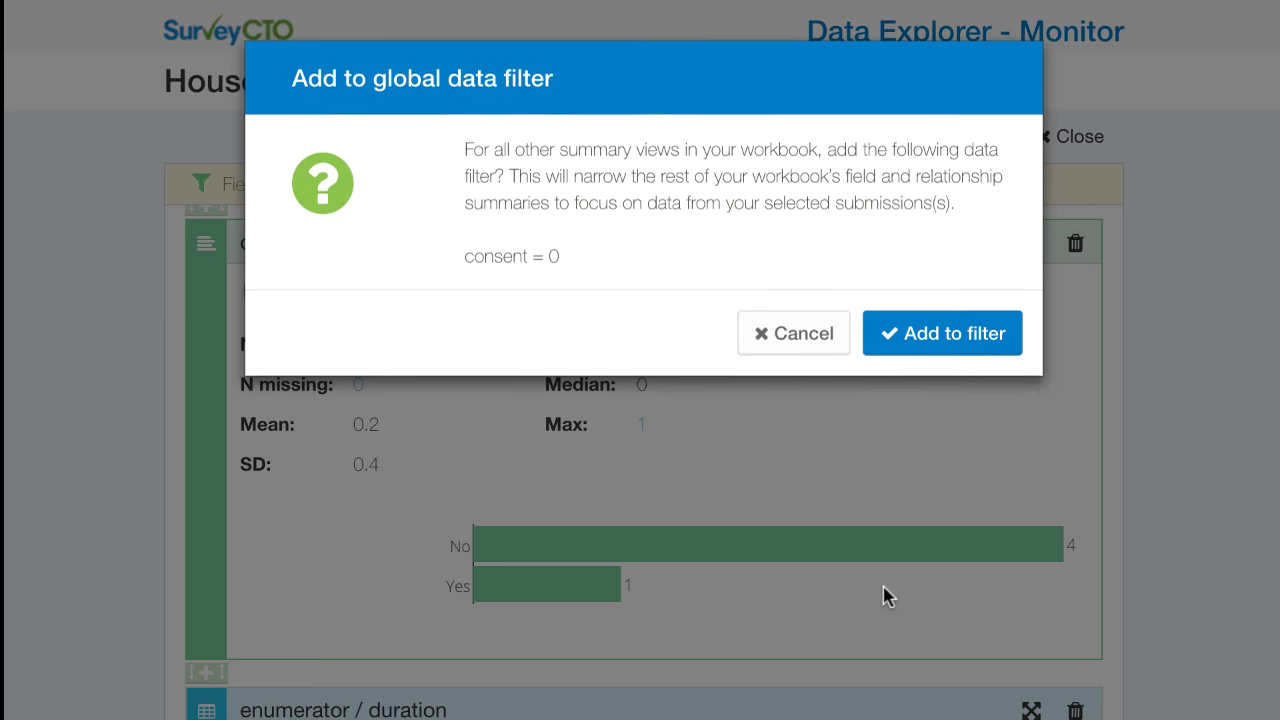
click(940, 338)
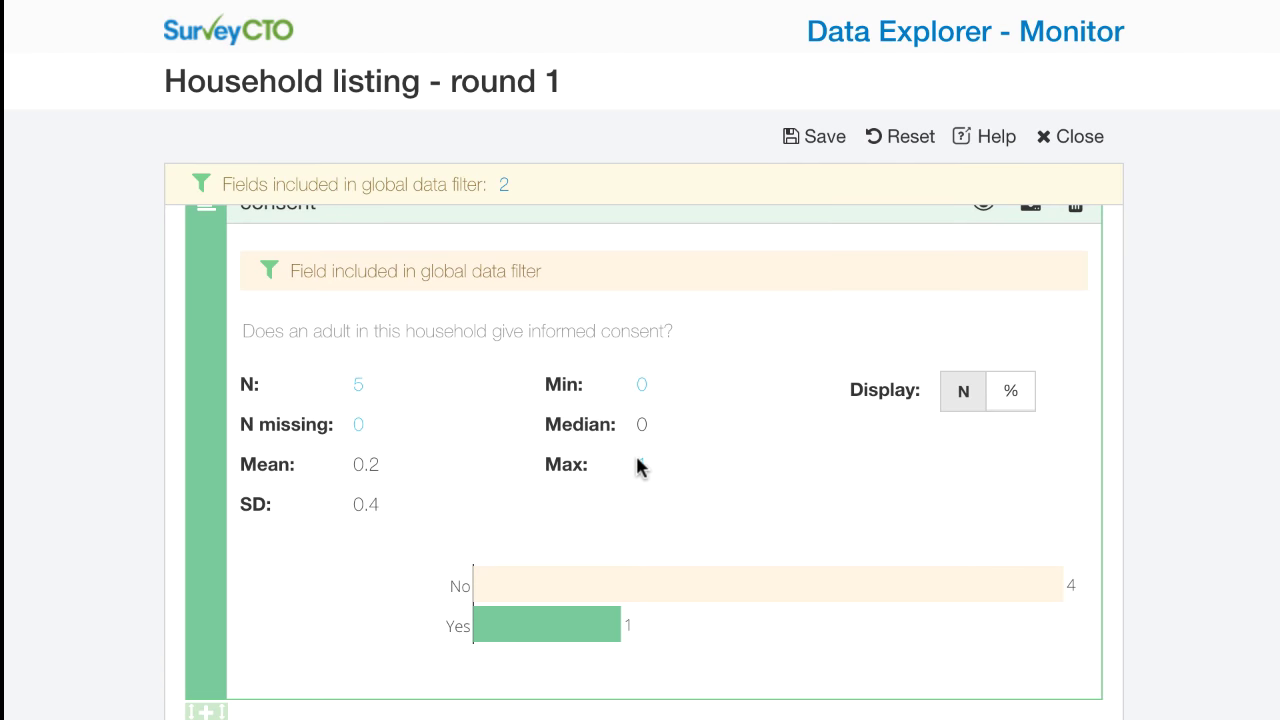
View the combined enumerator and consent criteria of the global data filter and close the criteria message
click(392, 196)
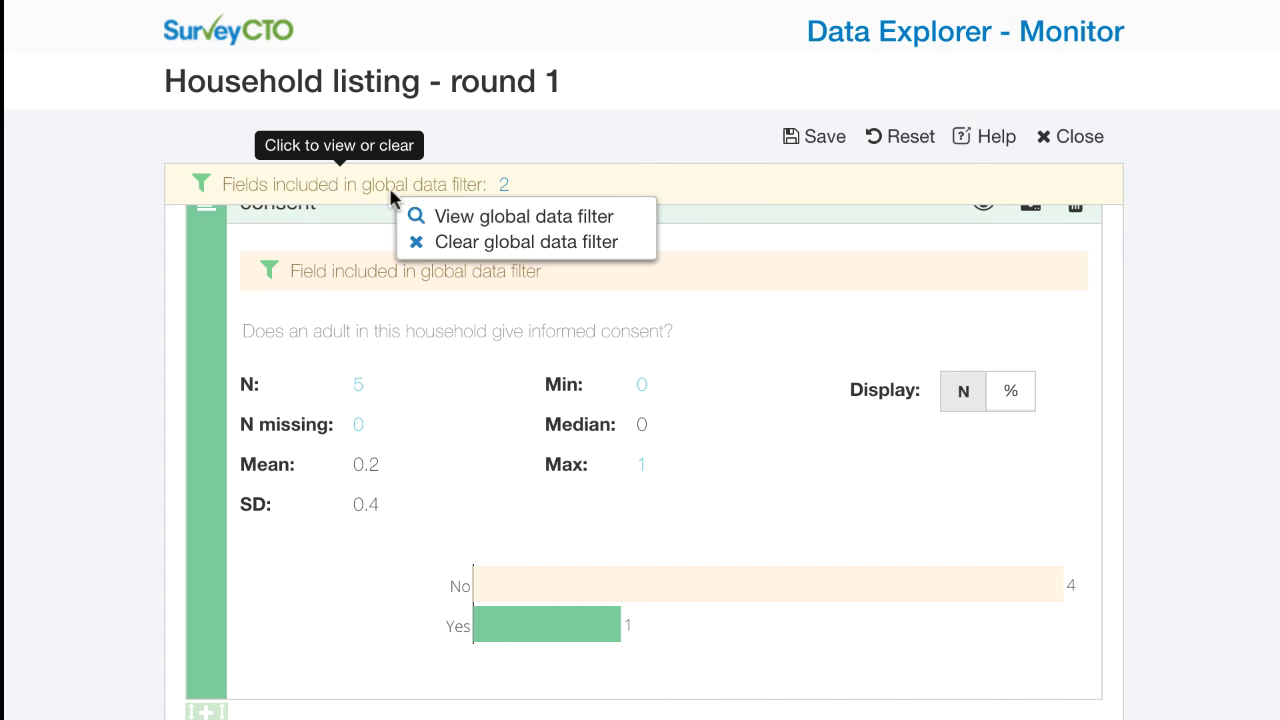
click(420, 214)
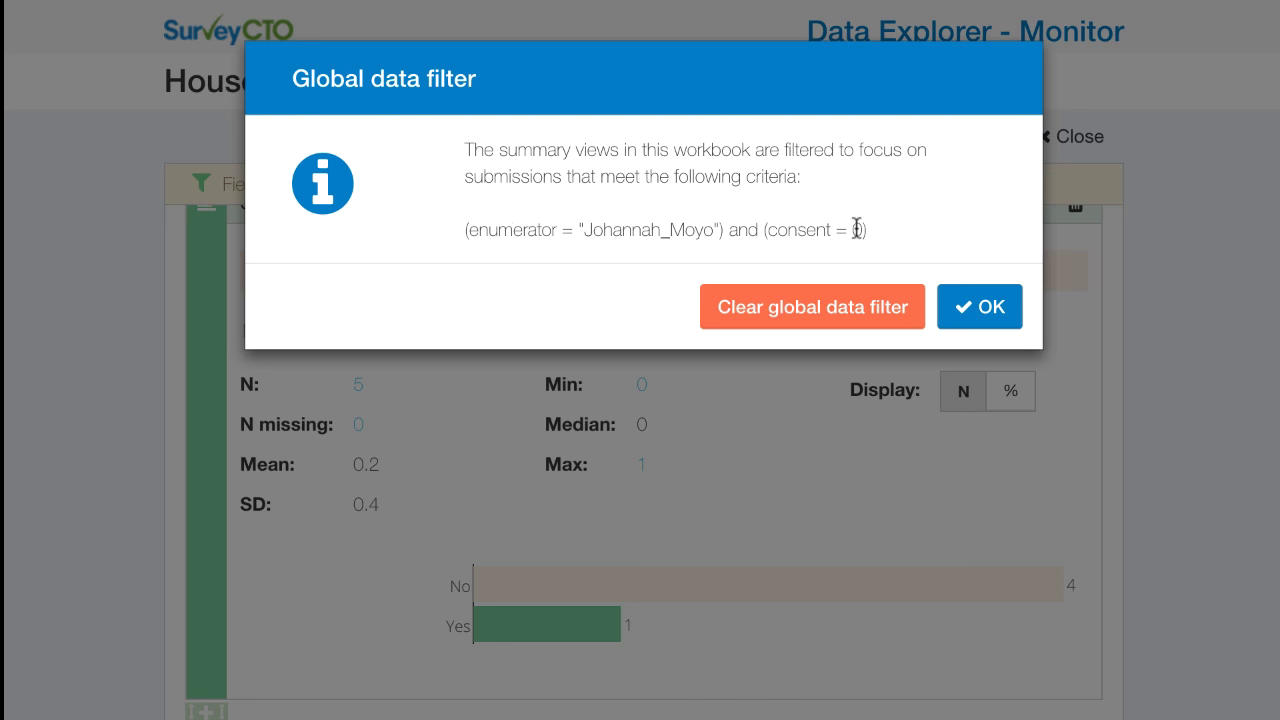
click(990, 306)
Review the enumerator / duration table and the gps_location map under the two-field global data filter
scroll(603, 430, down, 1)
scroll(603, 438, down, 2)
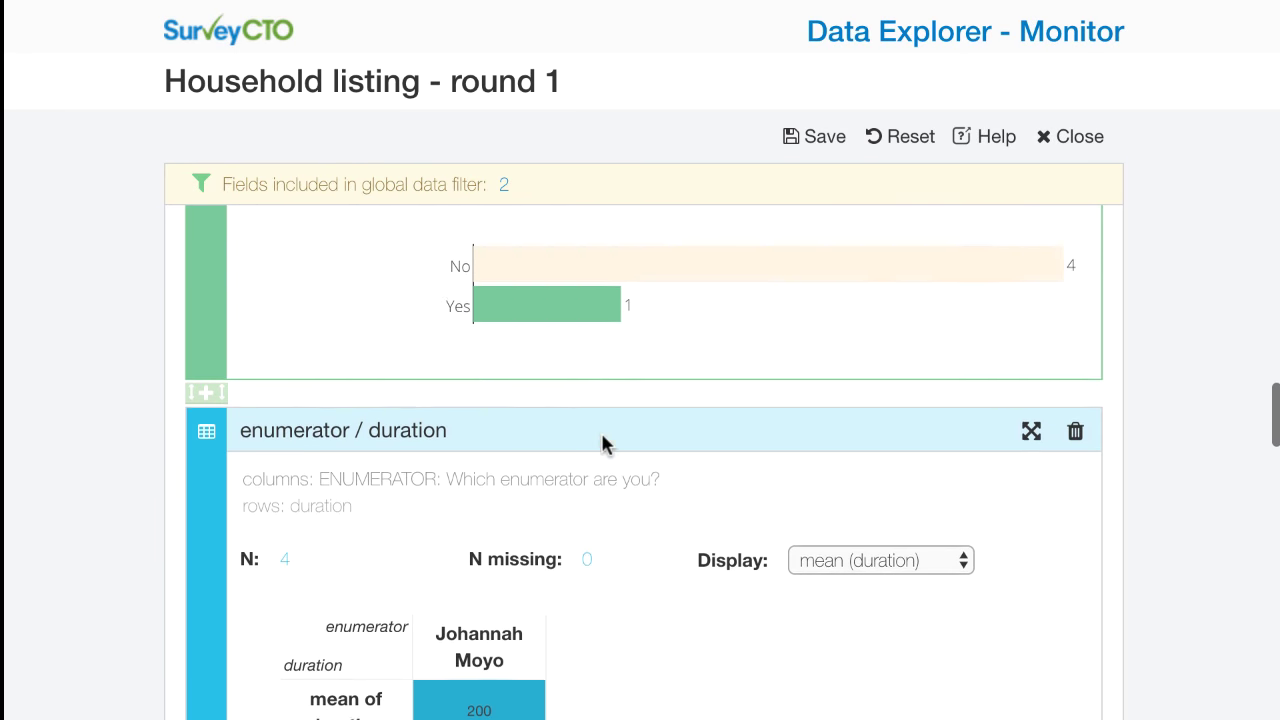
scroll(603, 438, up, 8)
scroll(603, 434, up, 1)
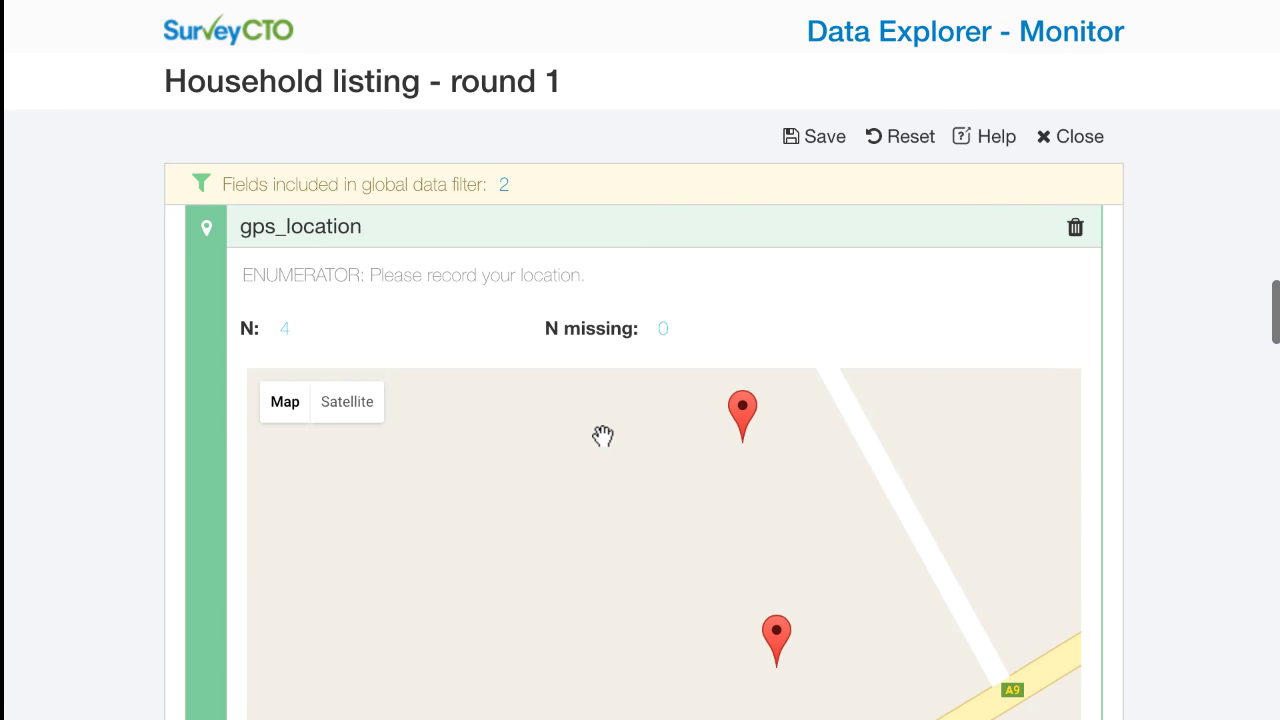
Switch the gps_location map to satellite imagery and inspect the surroundings of the mapped submission points
scroll(603, 434, down, 1)
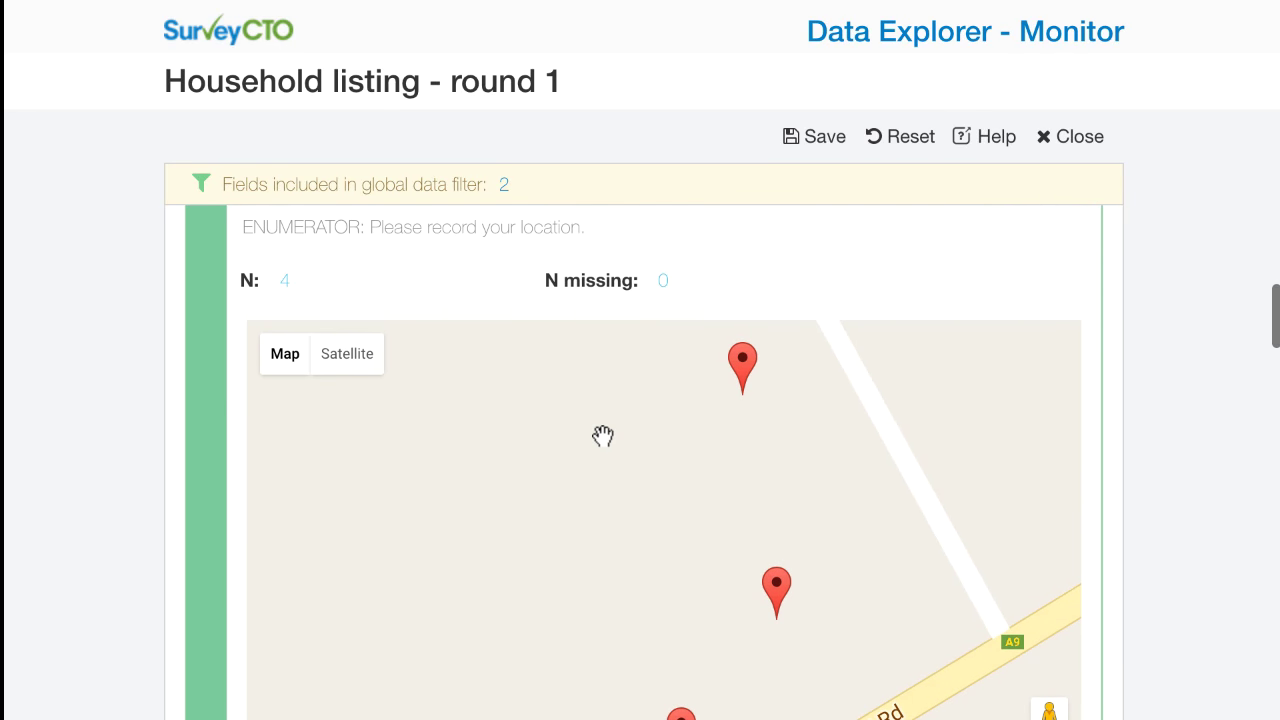
click(346, 365)
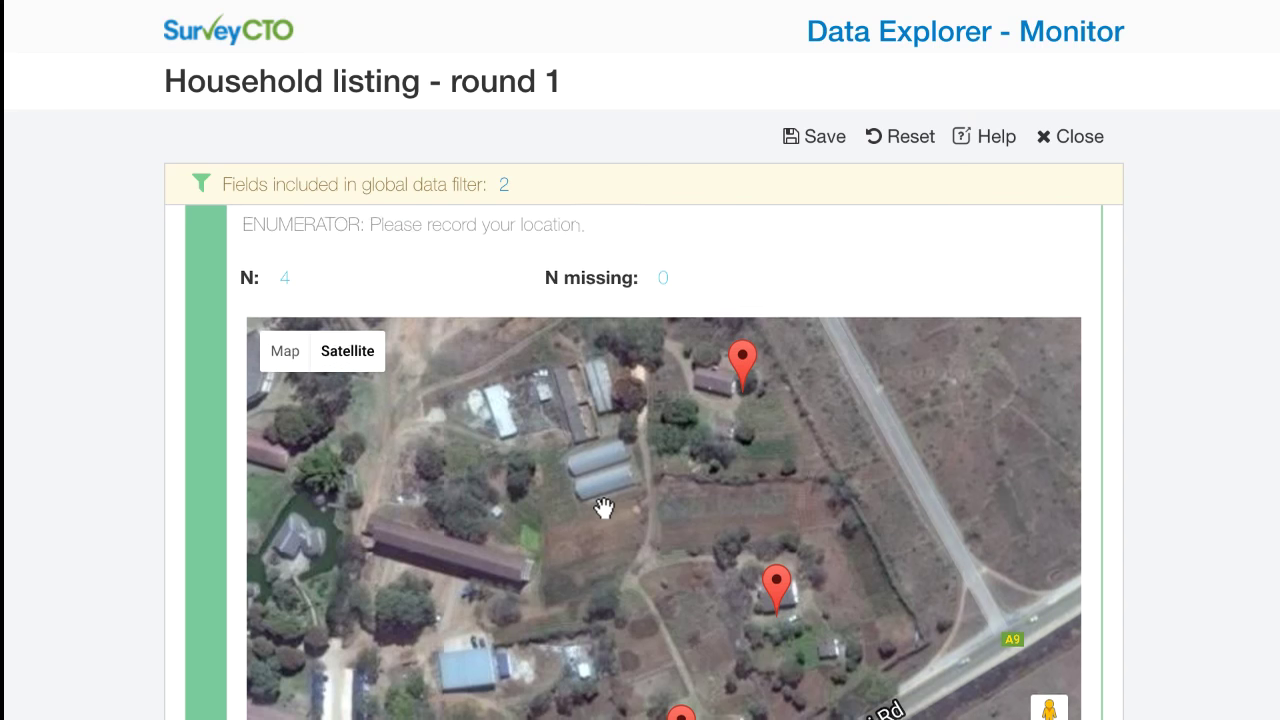
scroll(604, 508, down, 1)
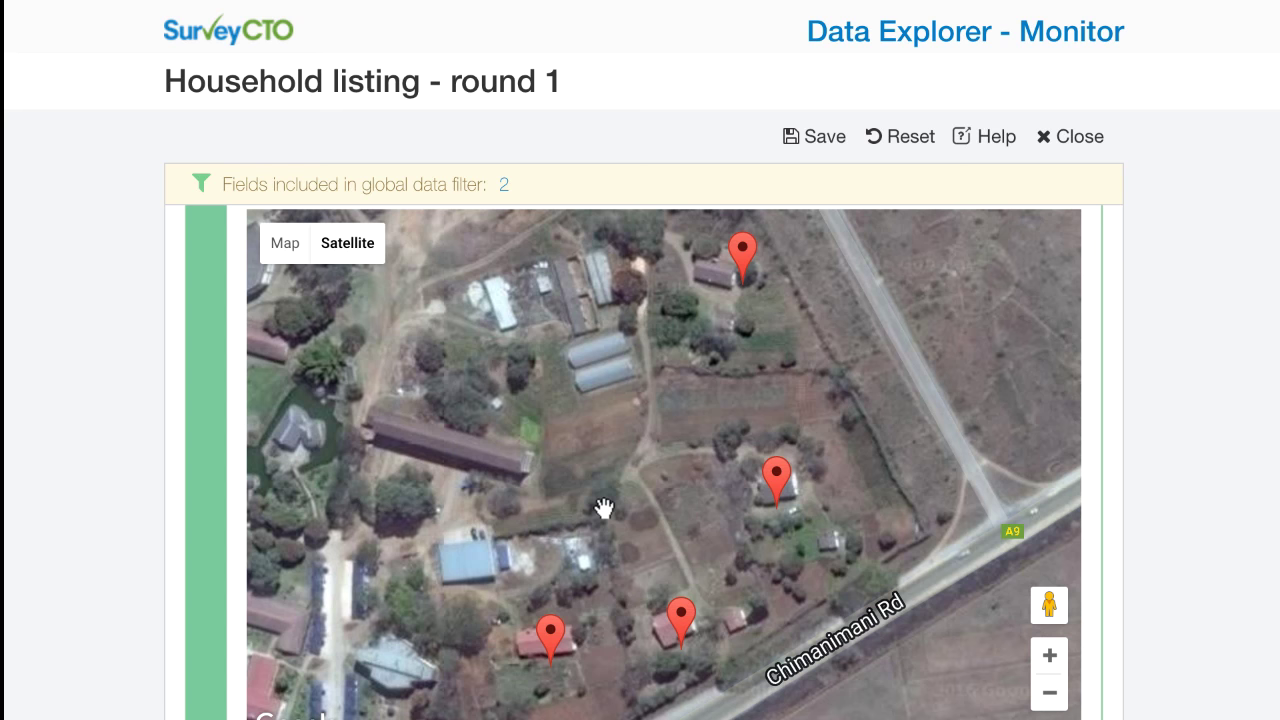
Clear the global data filter so all submissions are included in the summaries
scroll(604, 508, up, 12)
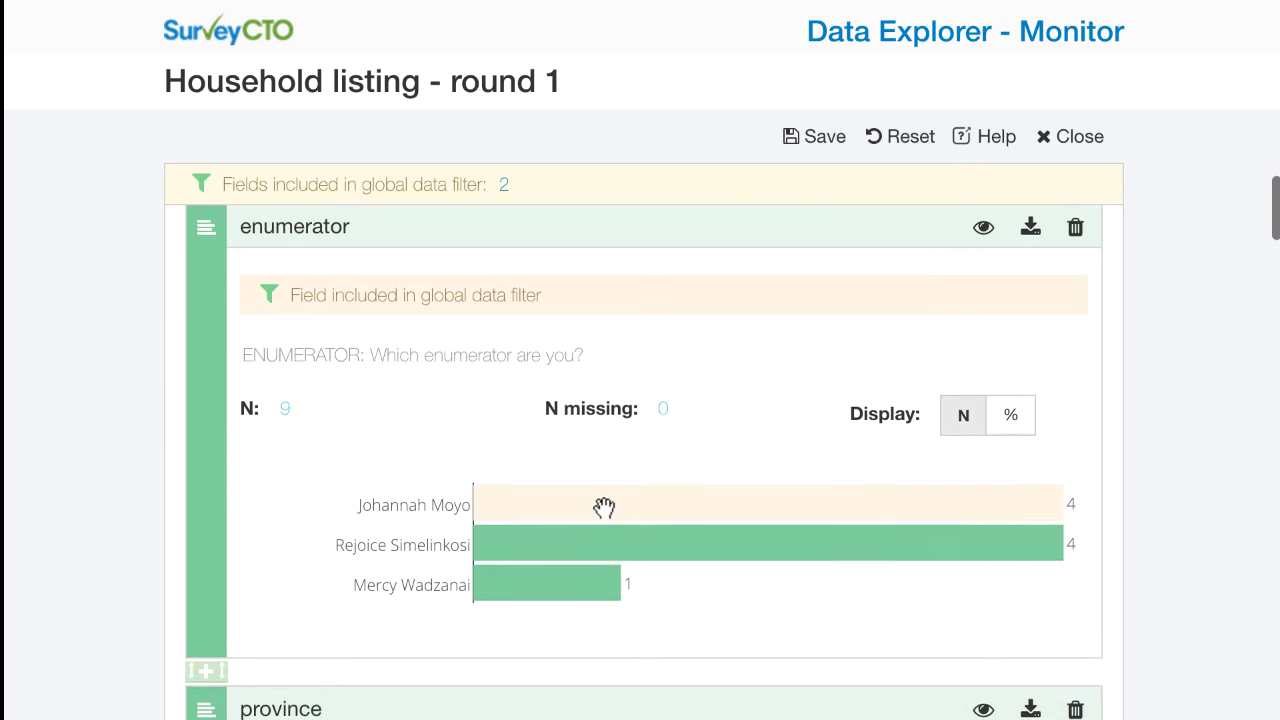
scroll(604, 508, up, 8)
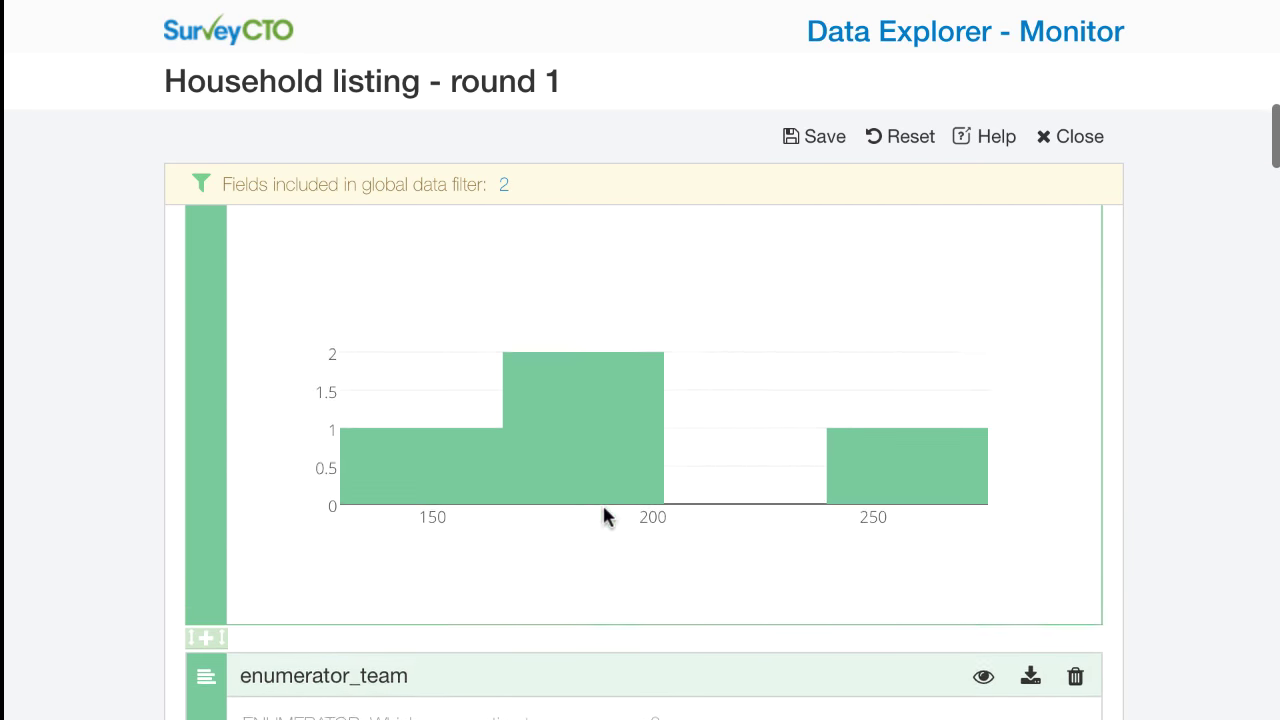
scroll(604, 510, up, 5)
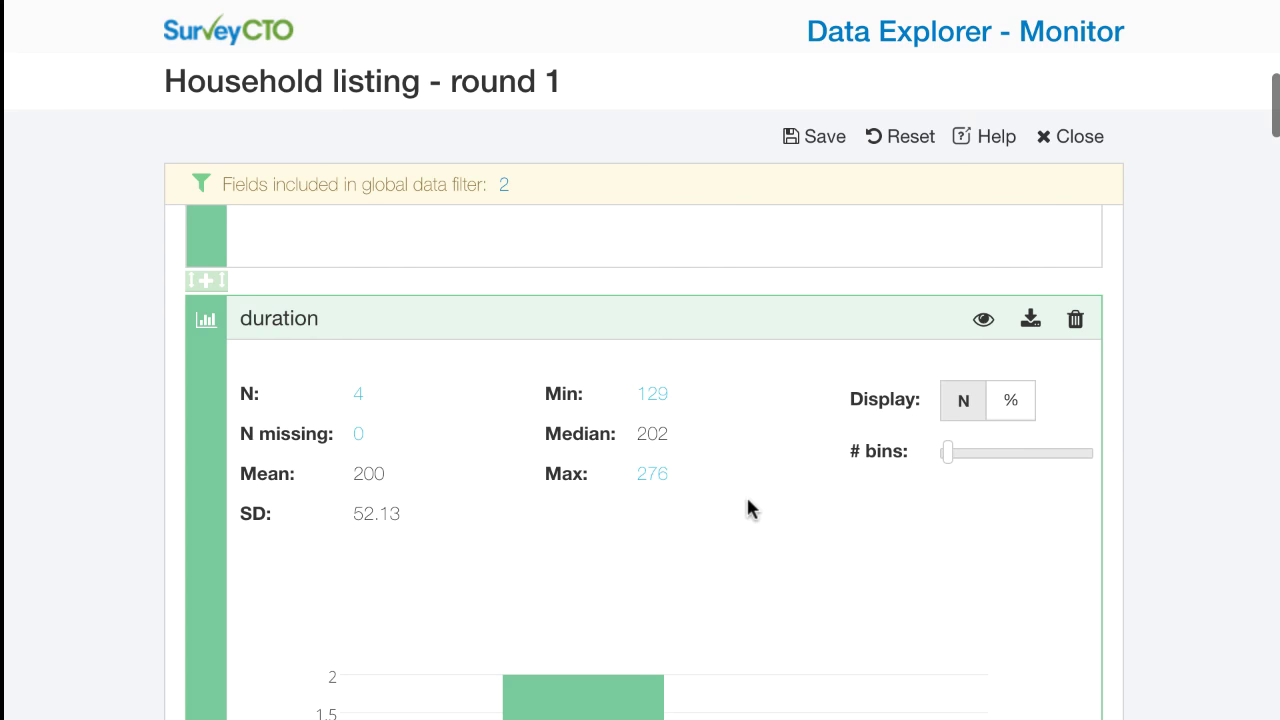
click(459, 185)
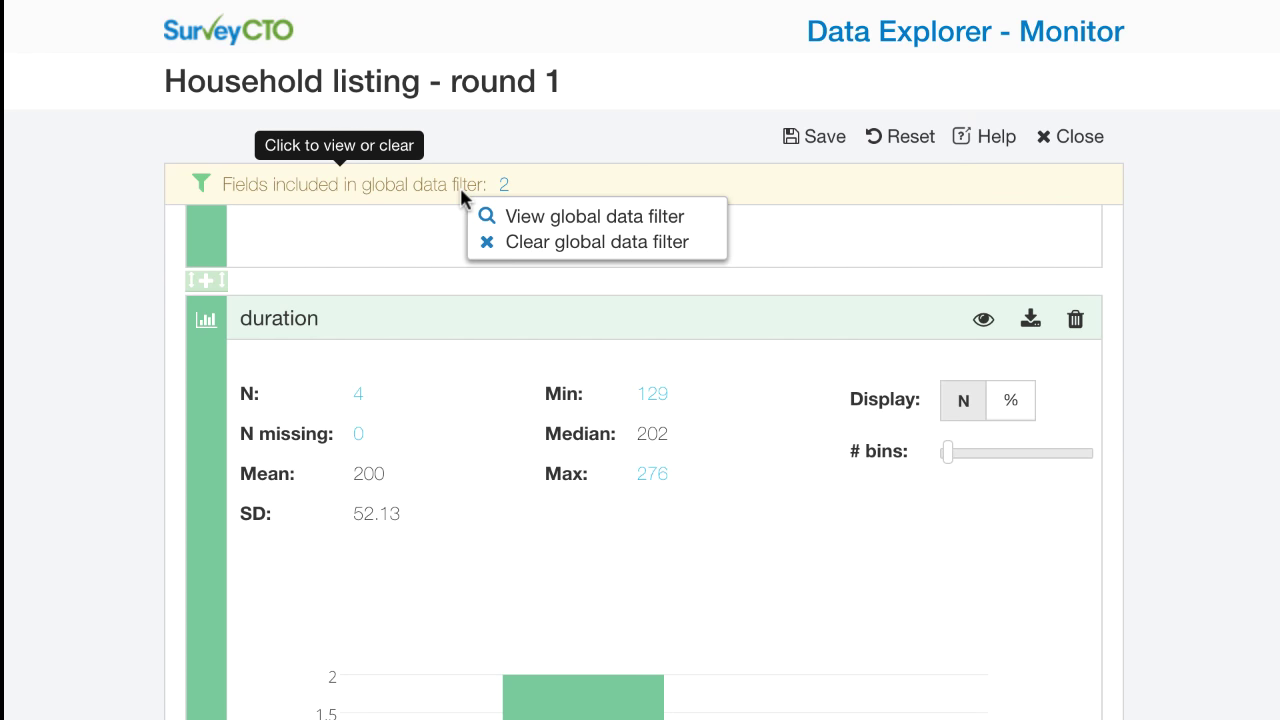
click(491, 240)
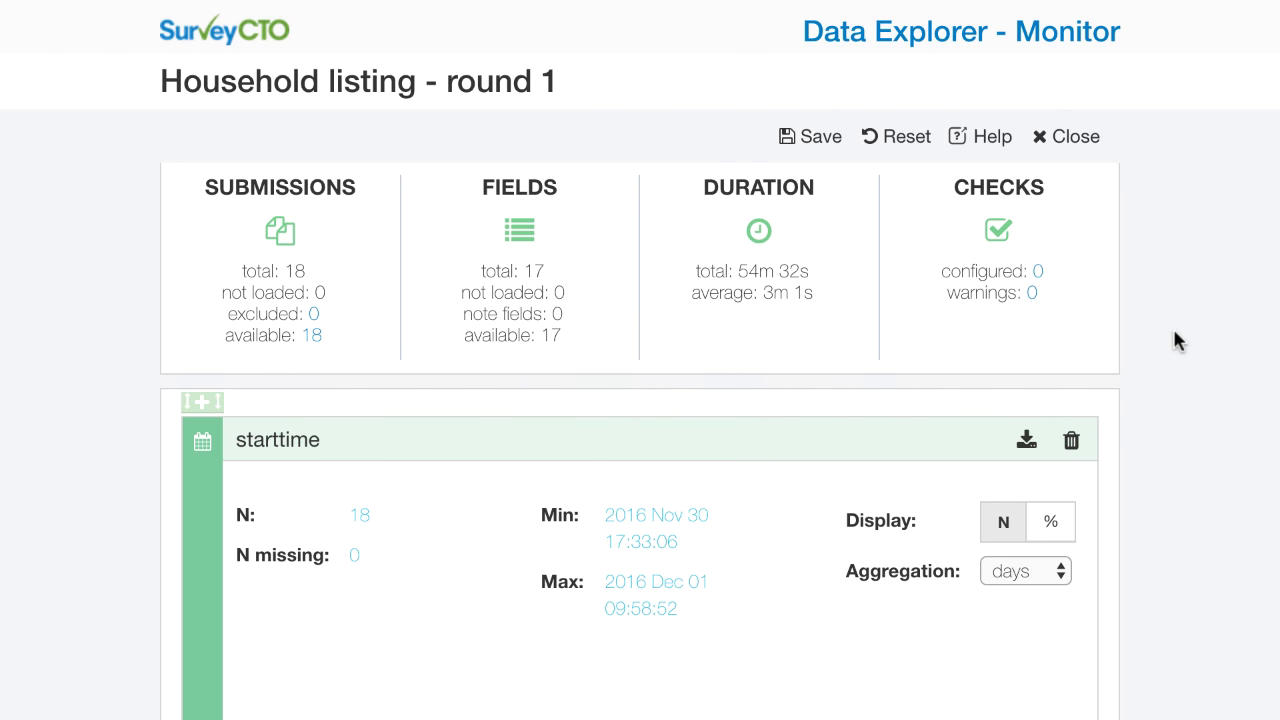
Increase the number of bins in the duration histogram above 3 for a finer distribution
scroll(1174, 333, down, 10)
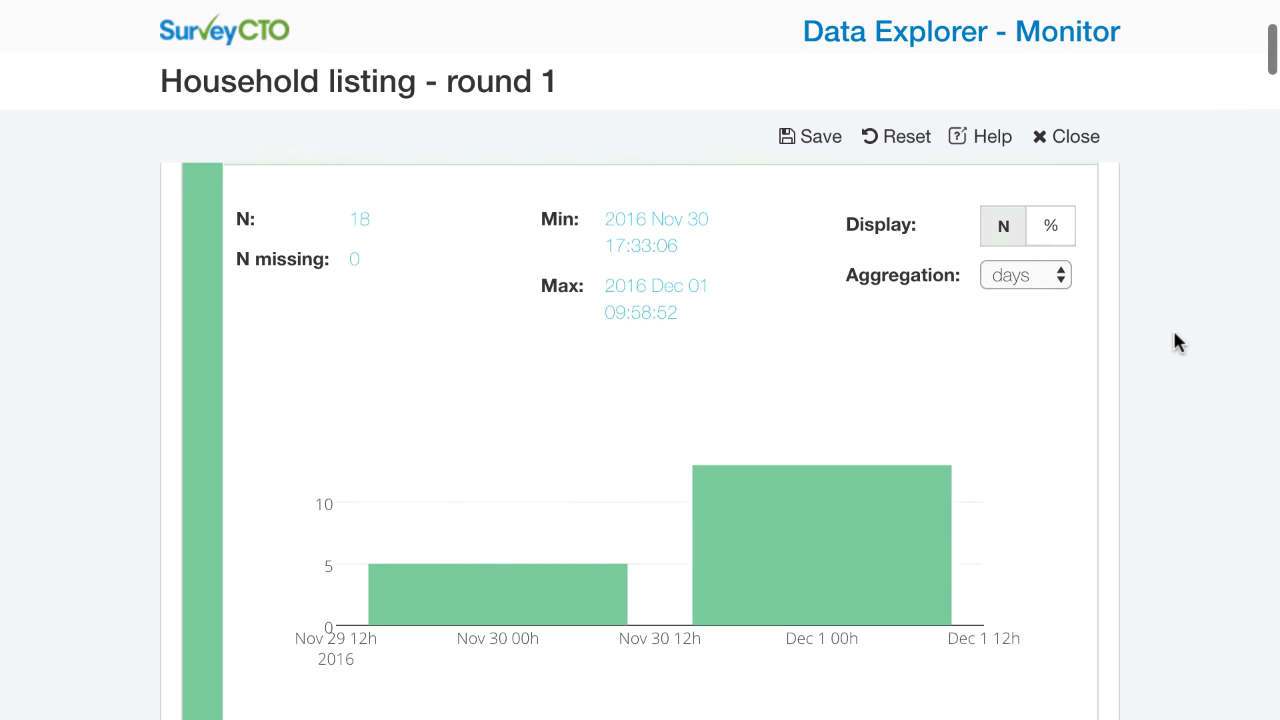
scroll(1174, 333, down, 4)
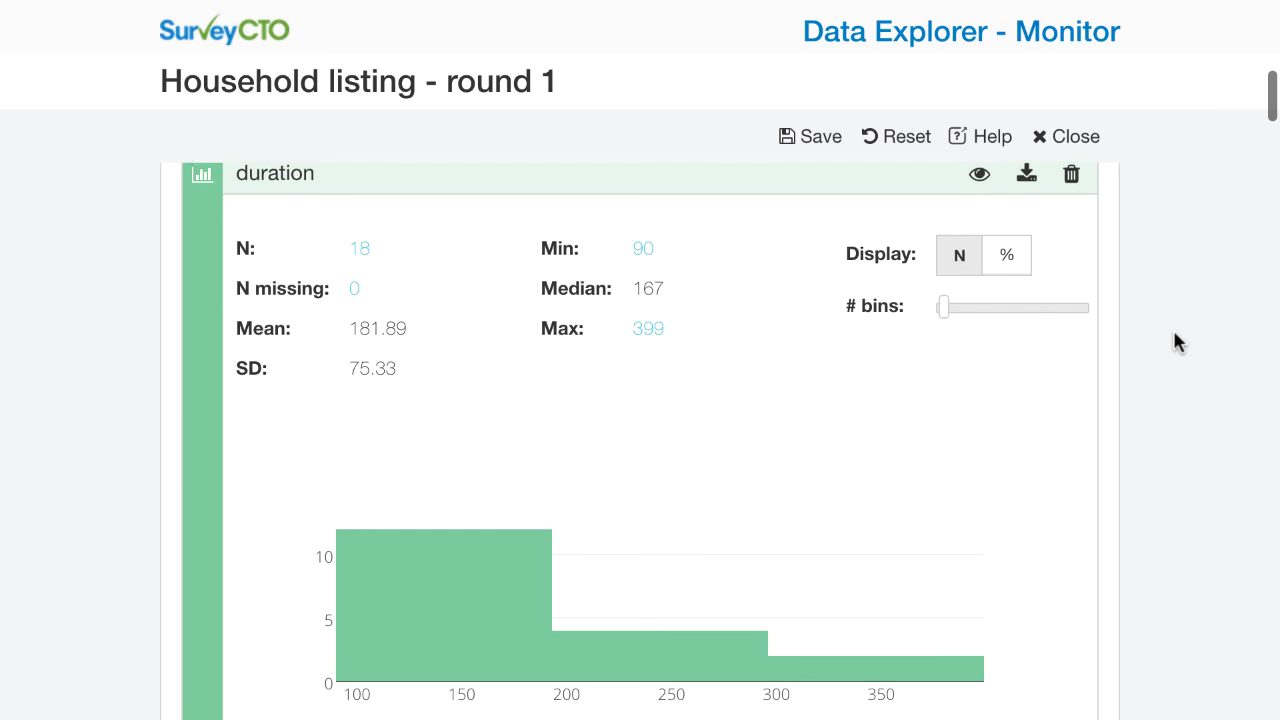
scroll(1174, 341, up, 1)
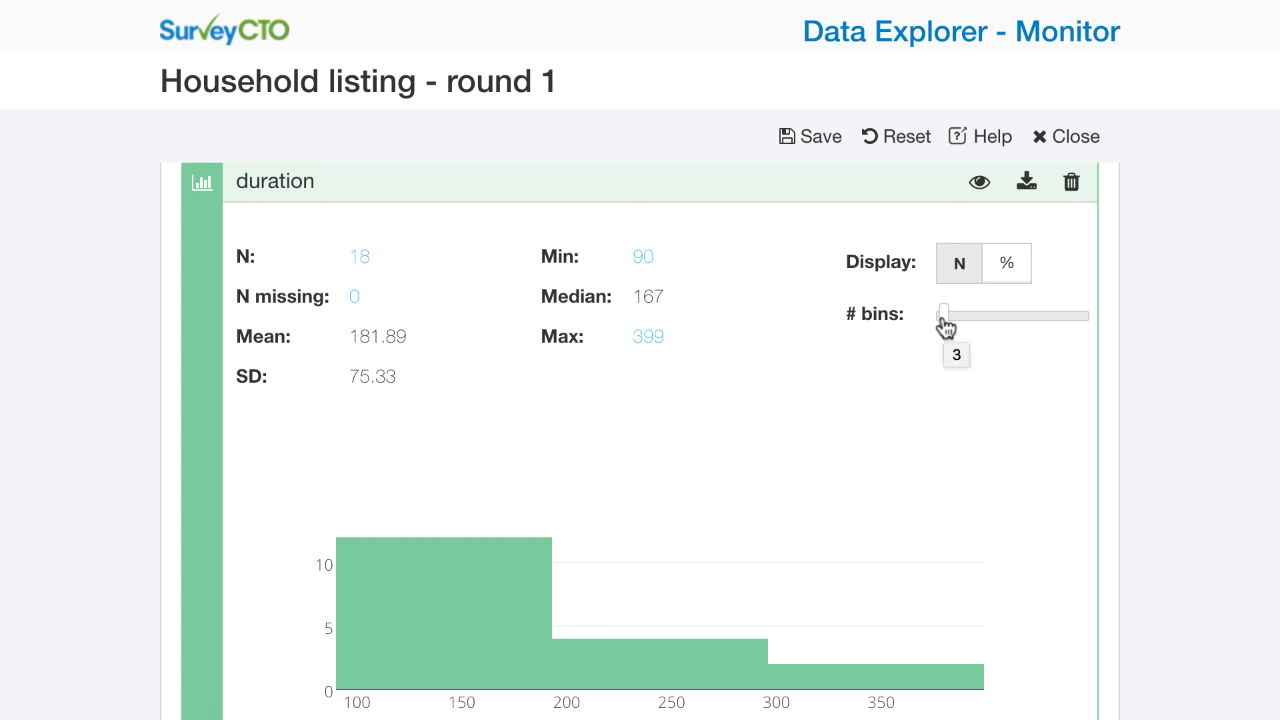
drag(945, 327, 955, 330)
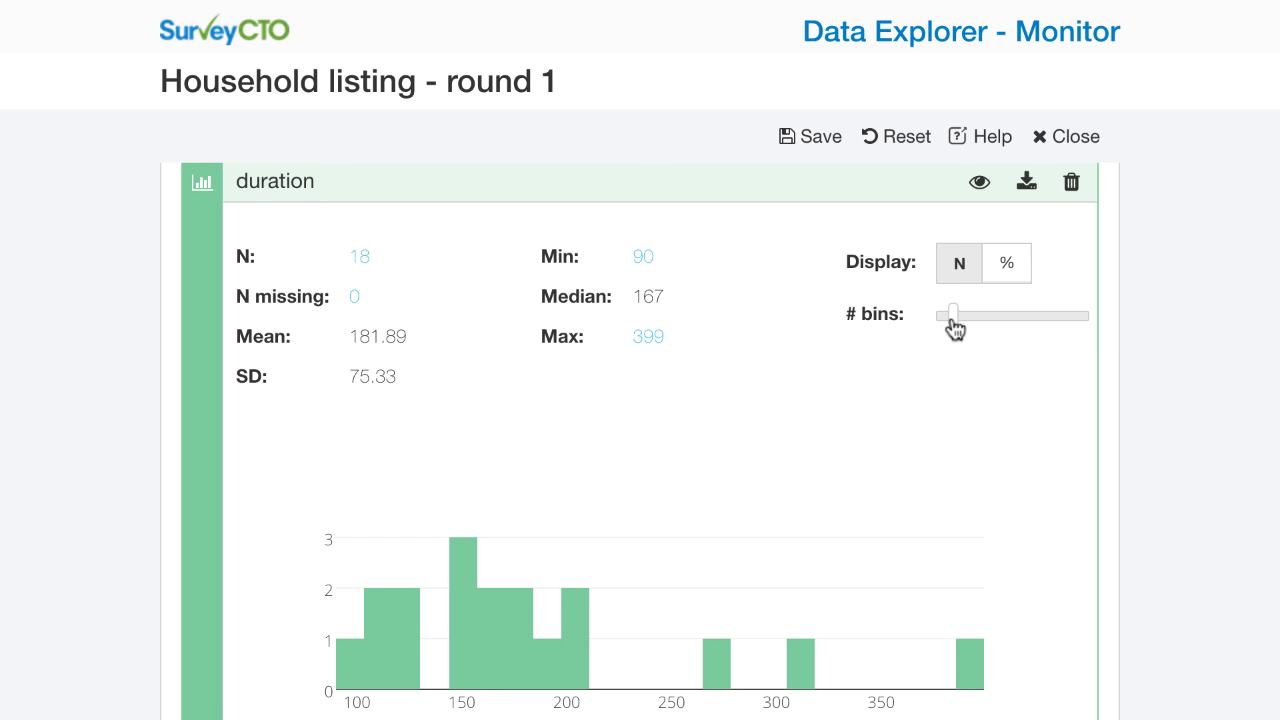
Exclude the submission with a duration of 399 from the duration summary
mouse_move(971, 674)
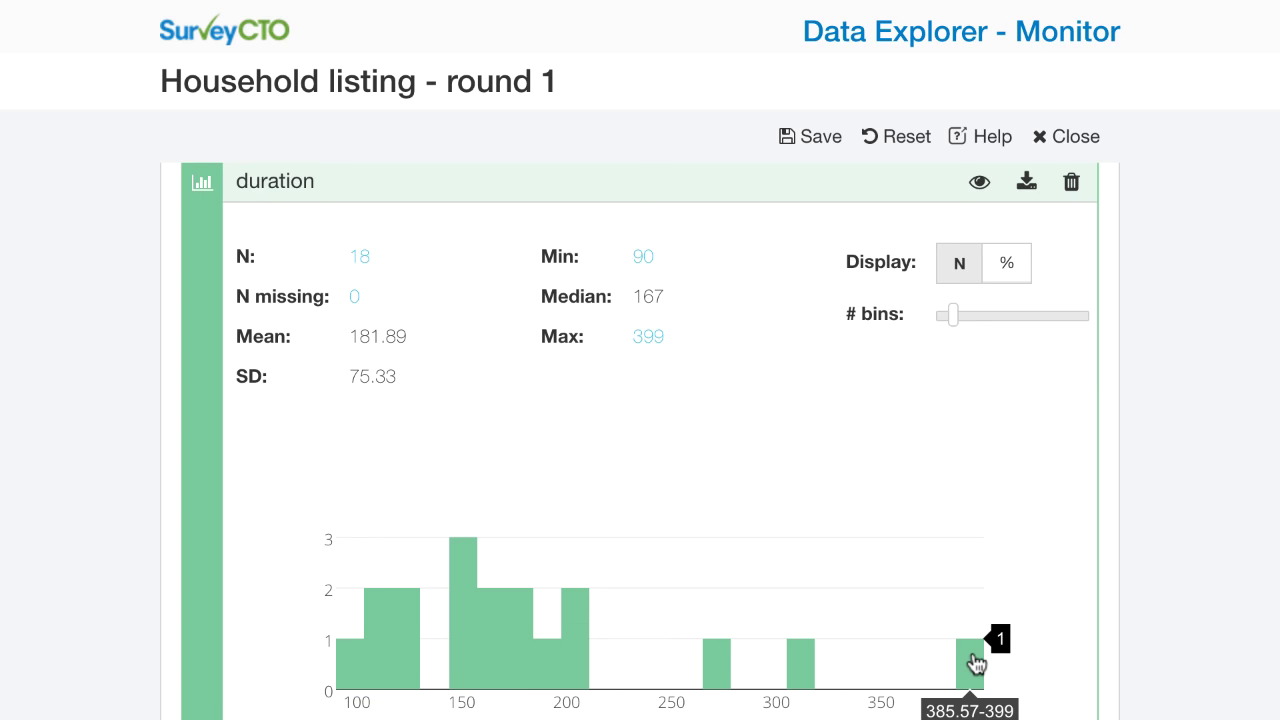
scroll(975, 665, down, 2)
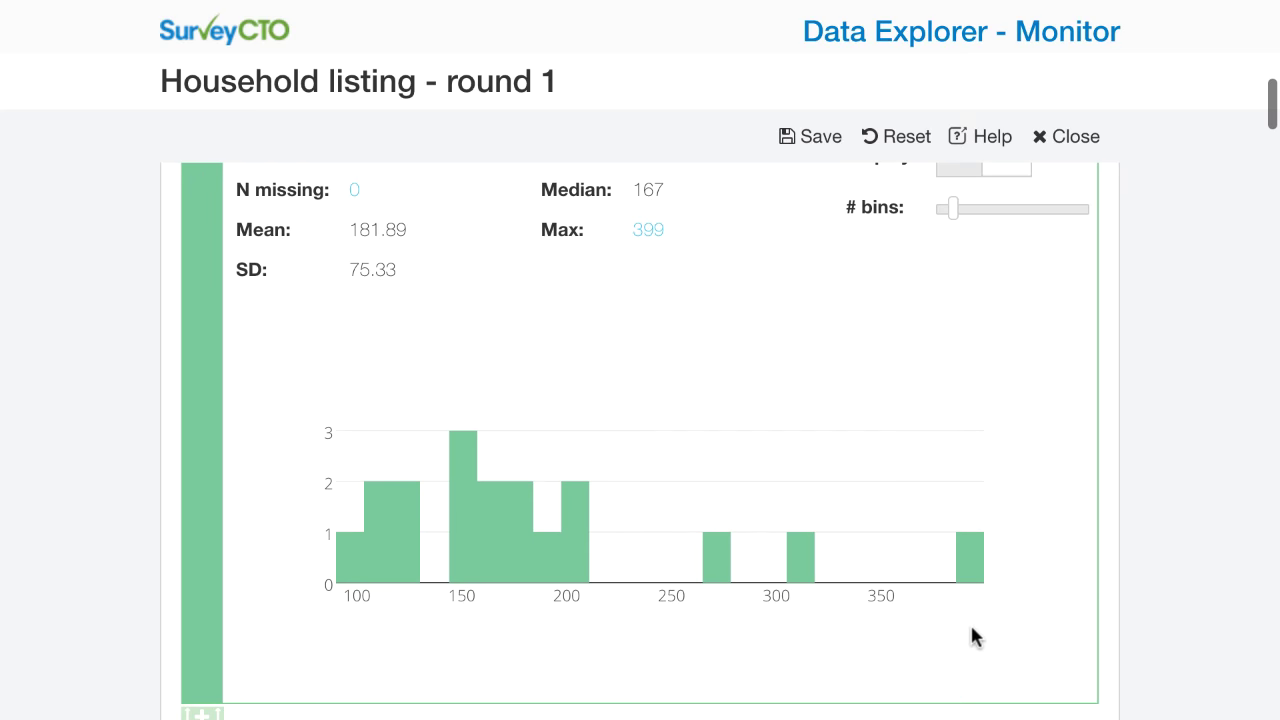
click(974, 567)
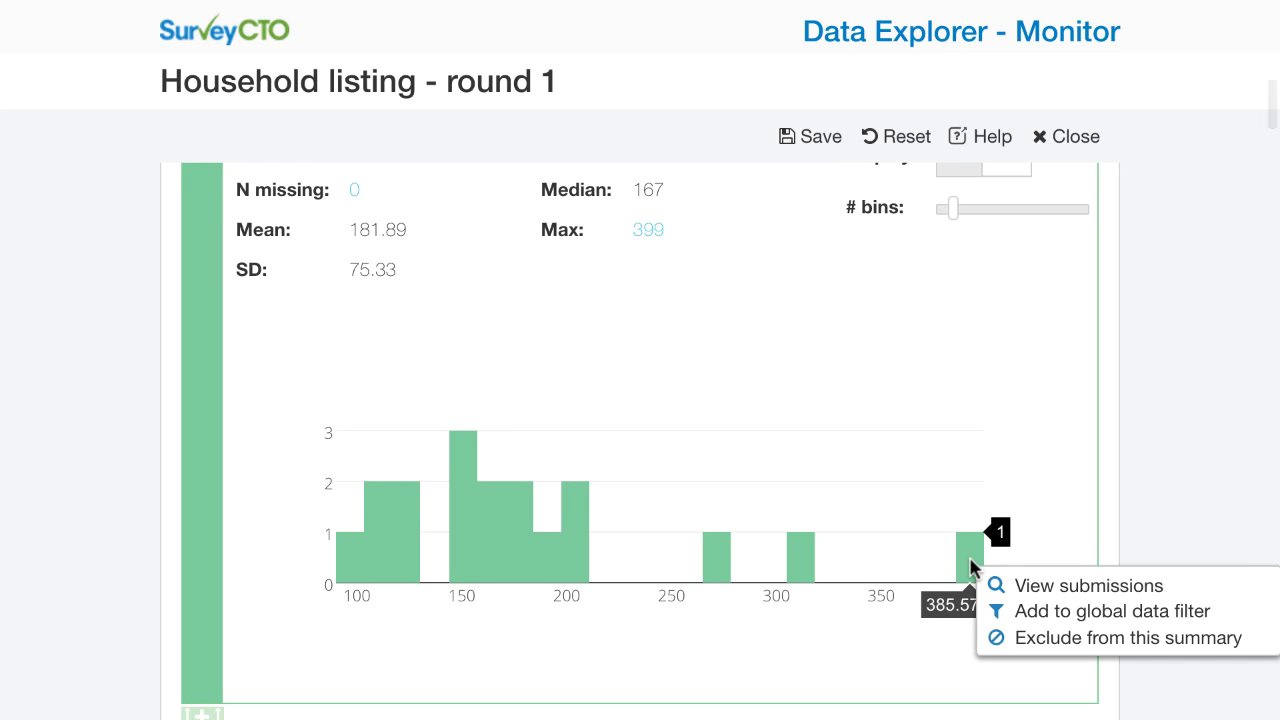
click(1020, 640)
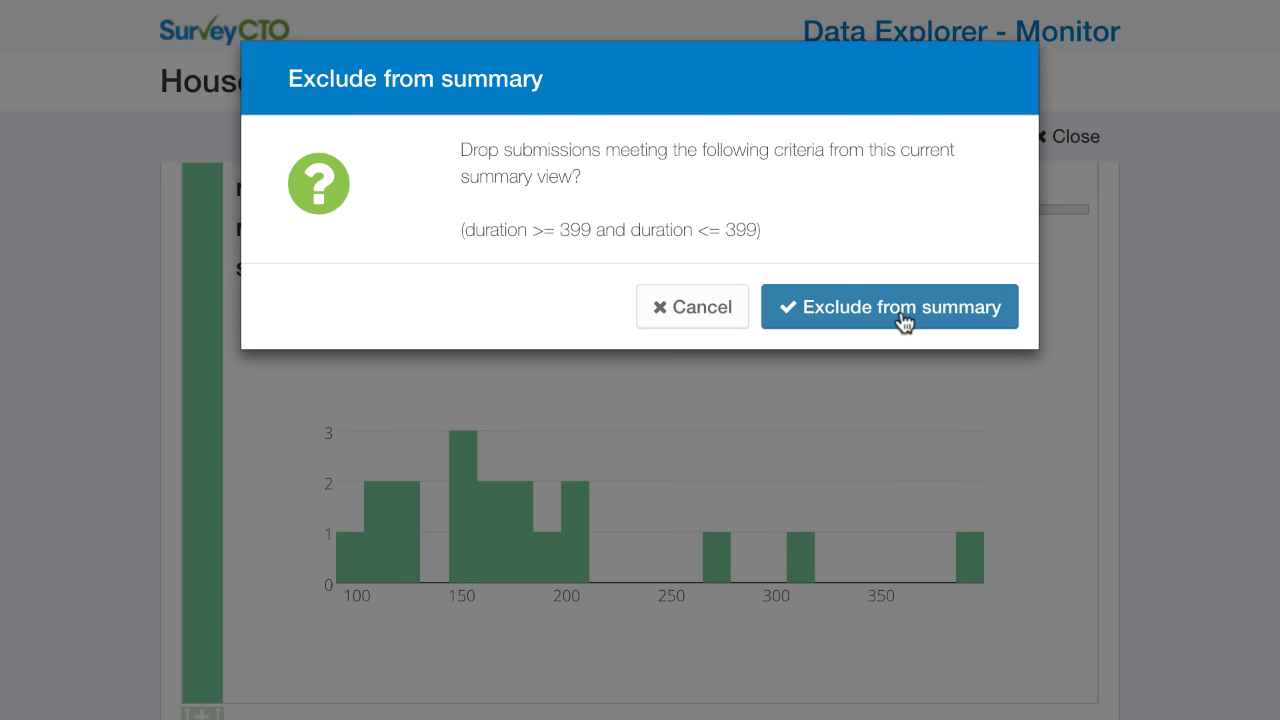
click(903, 318)
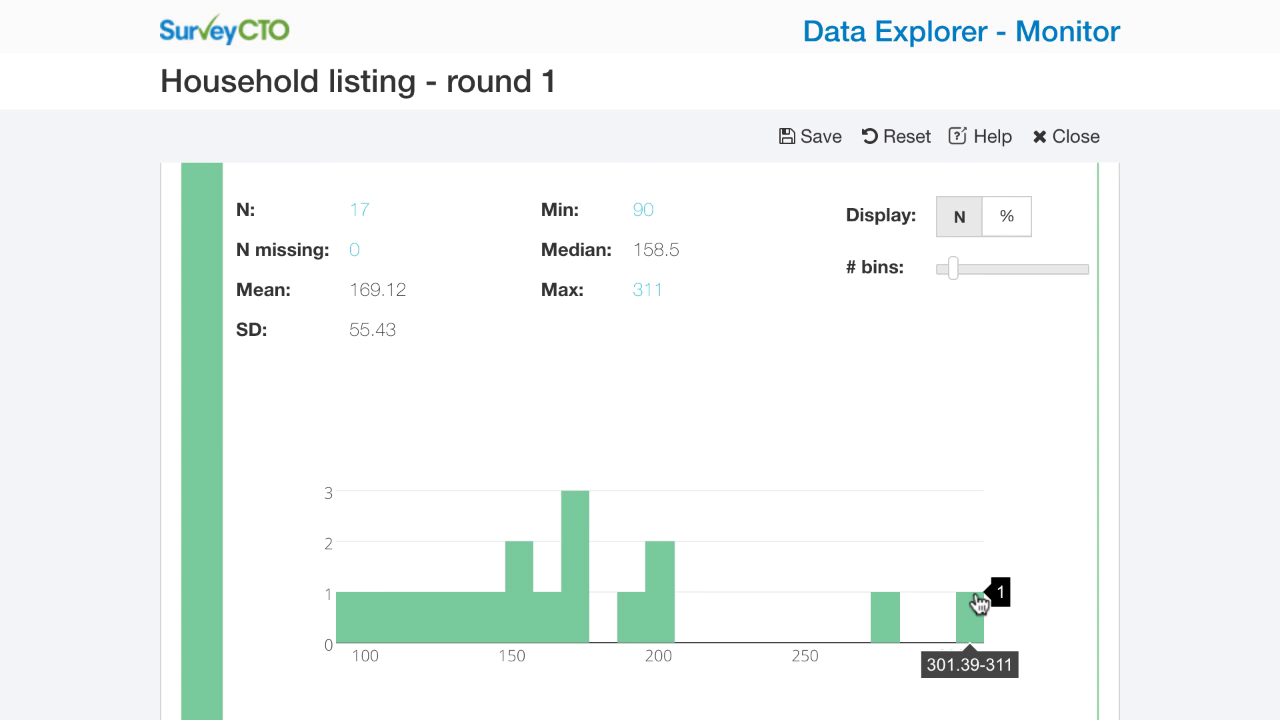
View the exclusion criteria of the duration summary's local data filter and close the message
scroll(923, 439, up, 2)
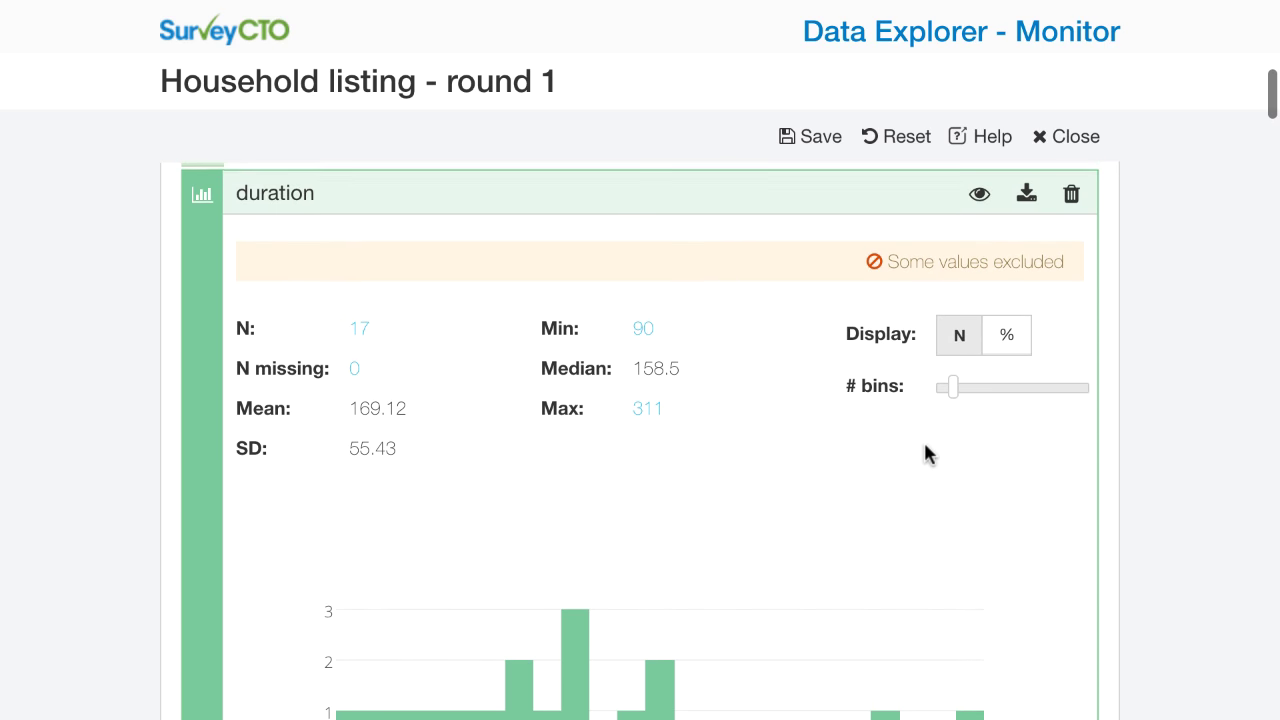
click(973, 260)
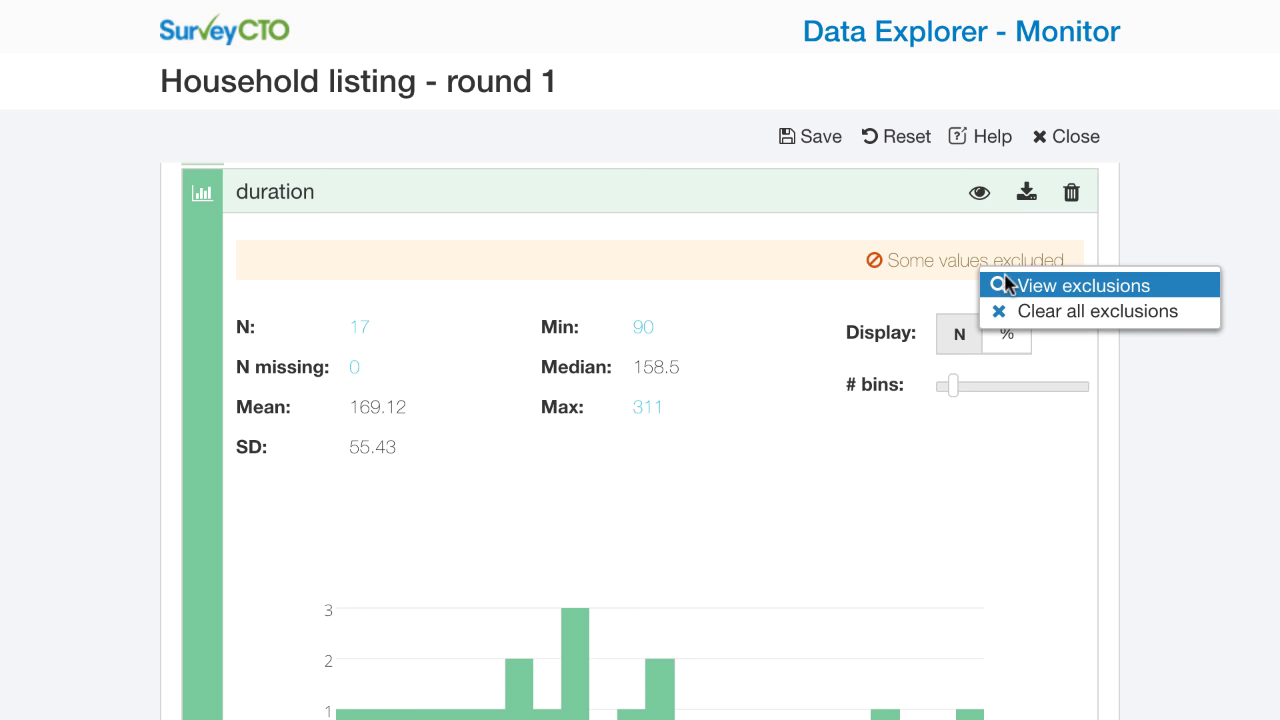
click(1000, 285)
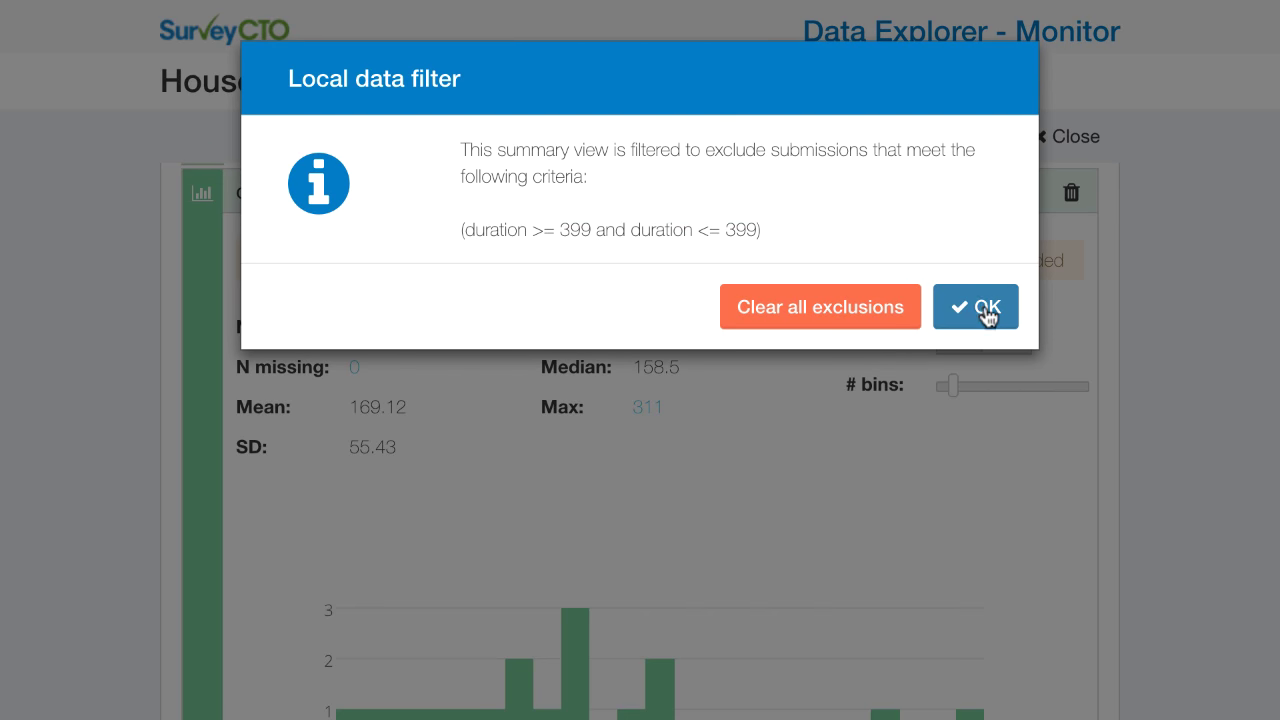
click(980, 309)
Exclude the submission with a duration of 311 from the duration summary
scroll(877, 526, down, 1)
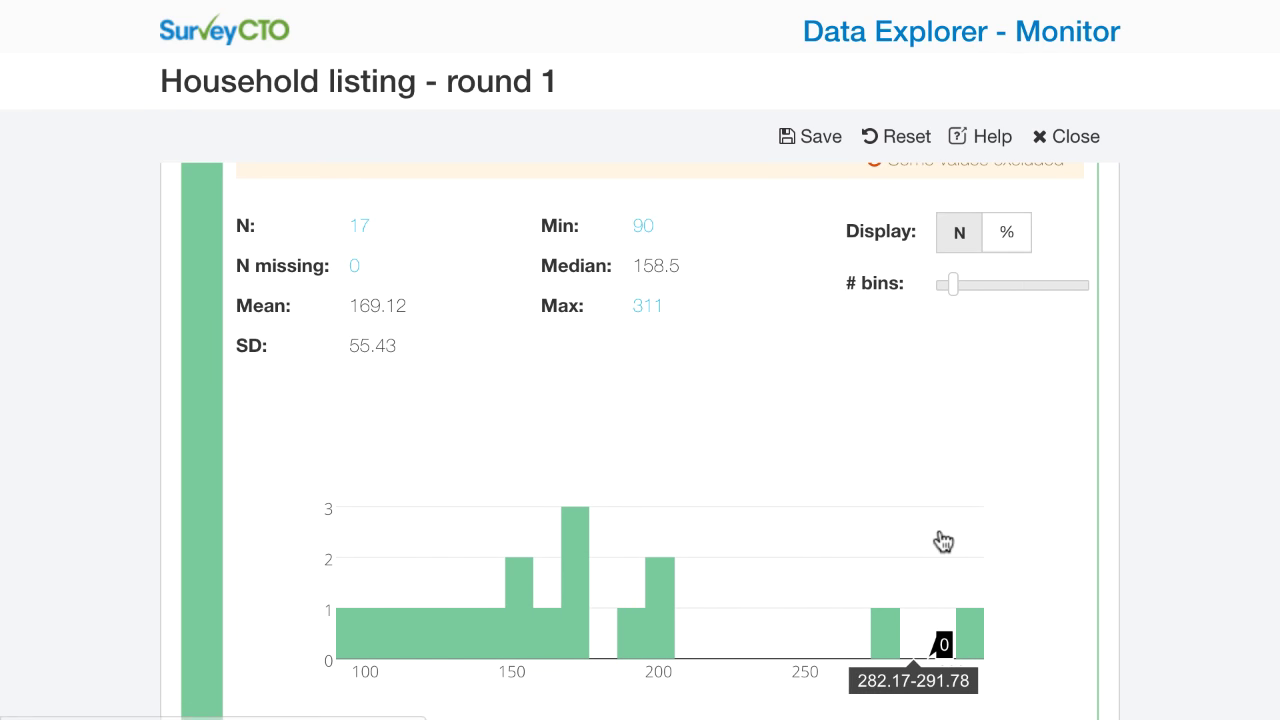
click(970, 626)
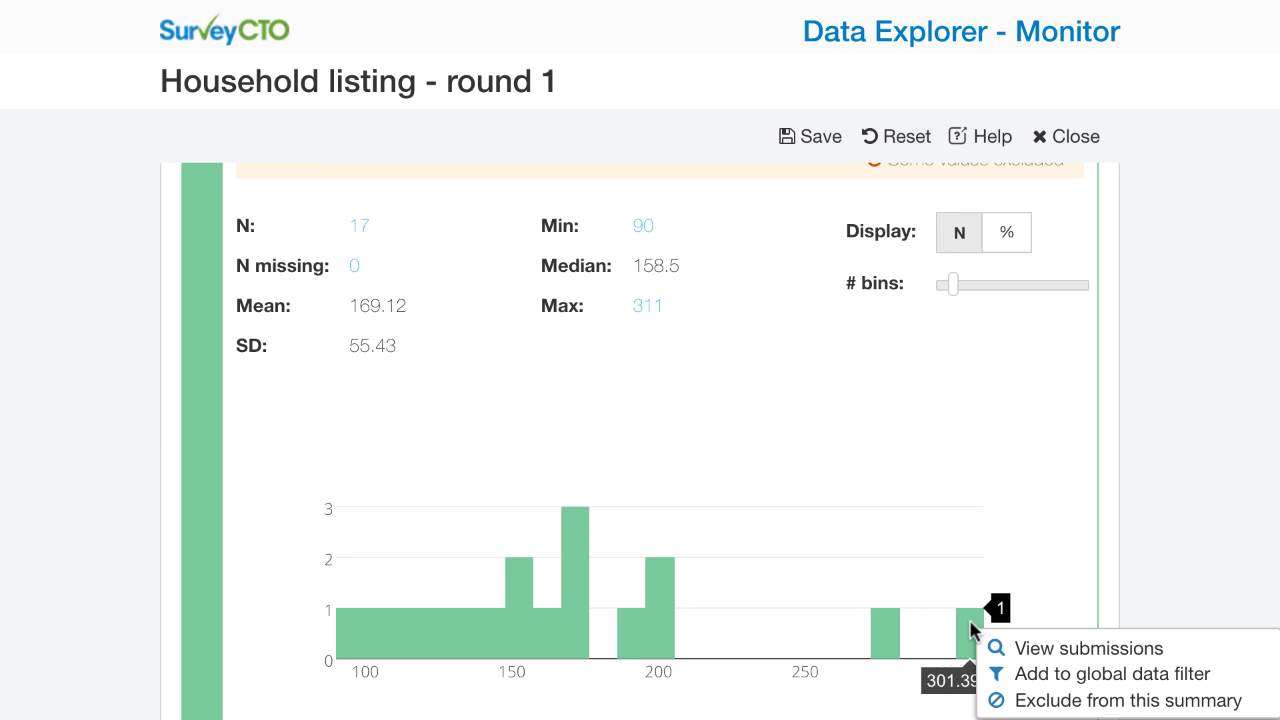
click(1046, 698)
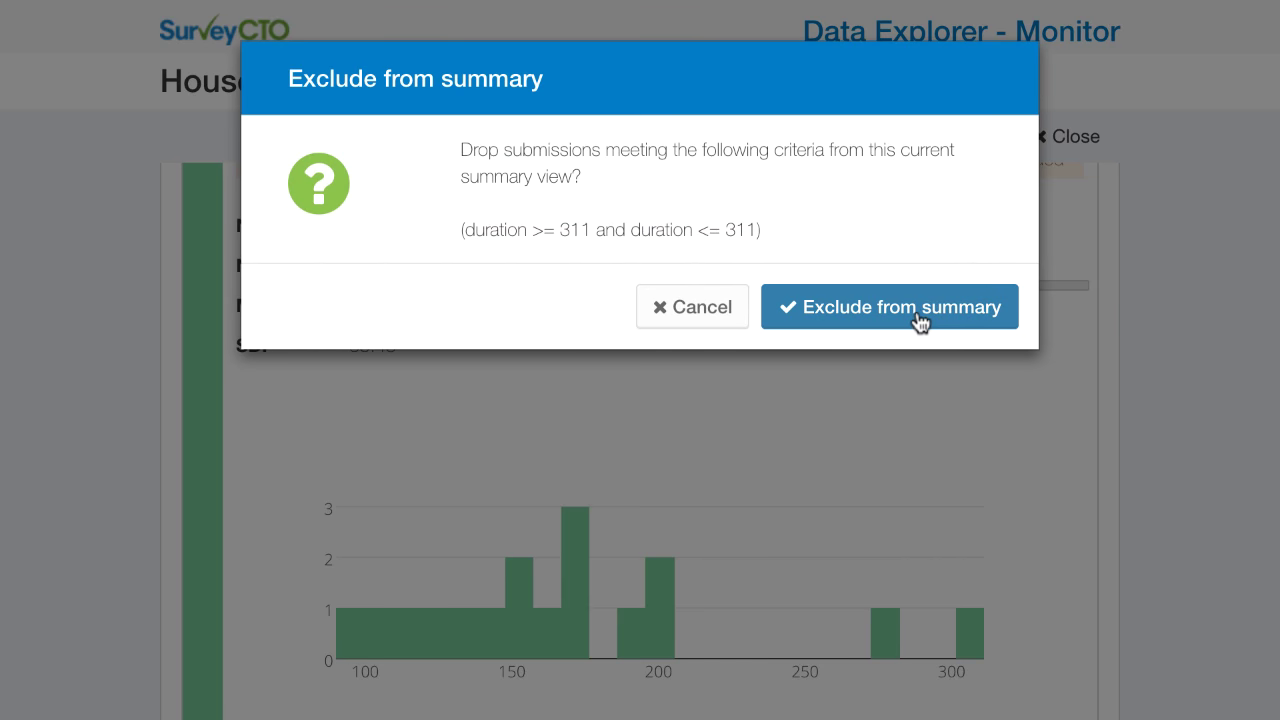
click(918, 318)
Exclude the submission with a duration of 276 from the duration summary
click(970, 595)
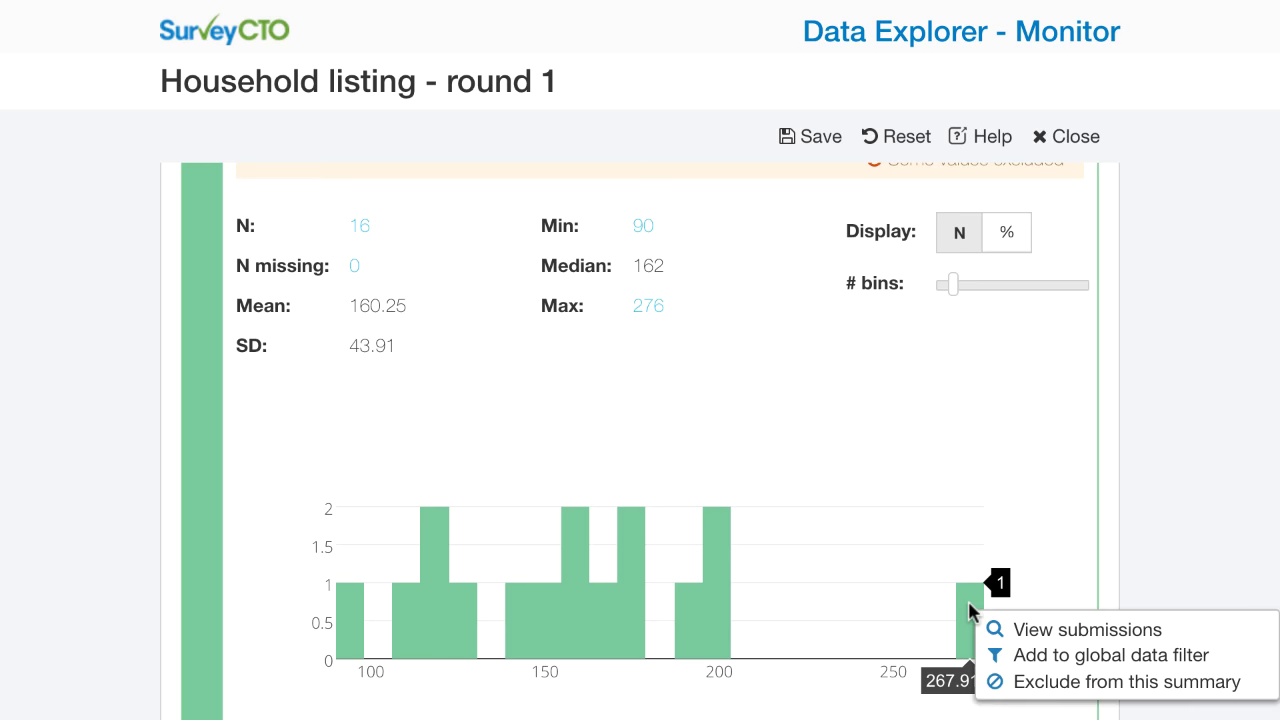
click(1040, 680)
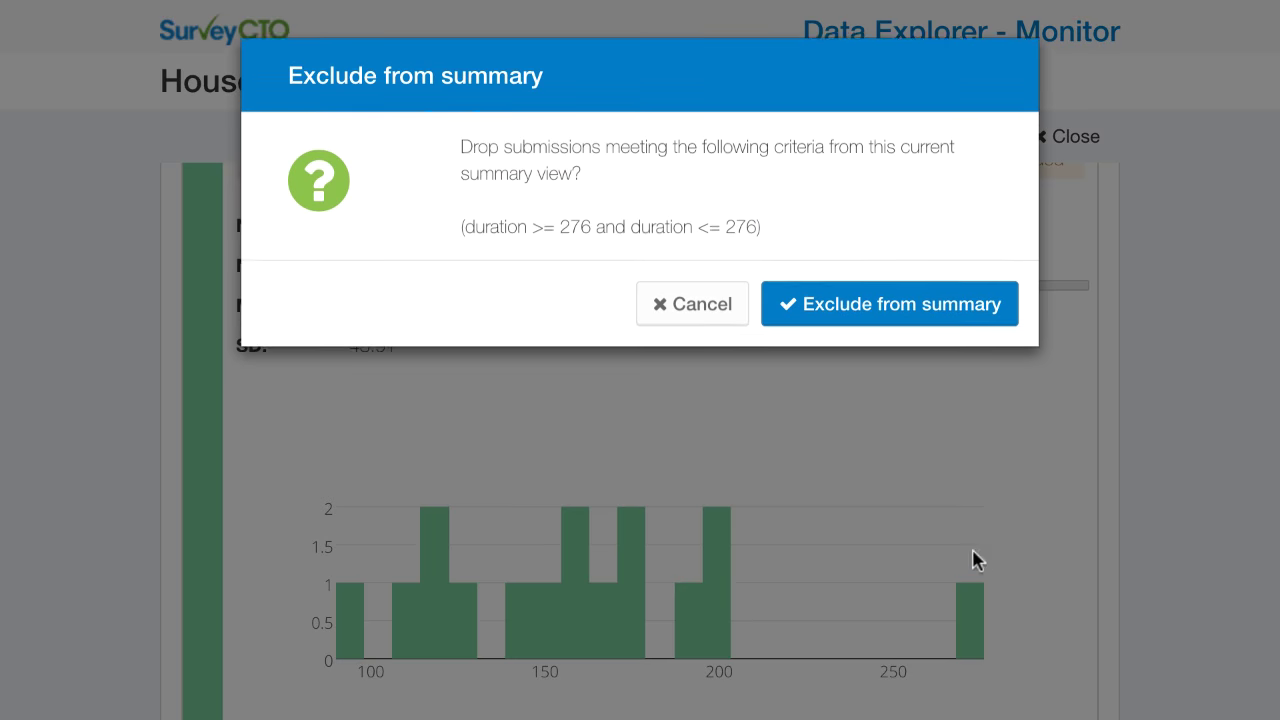
click(909, 316)
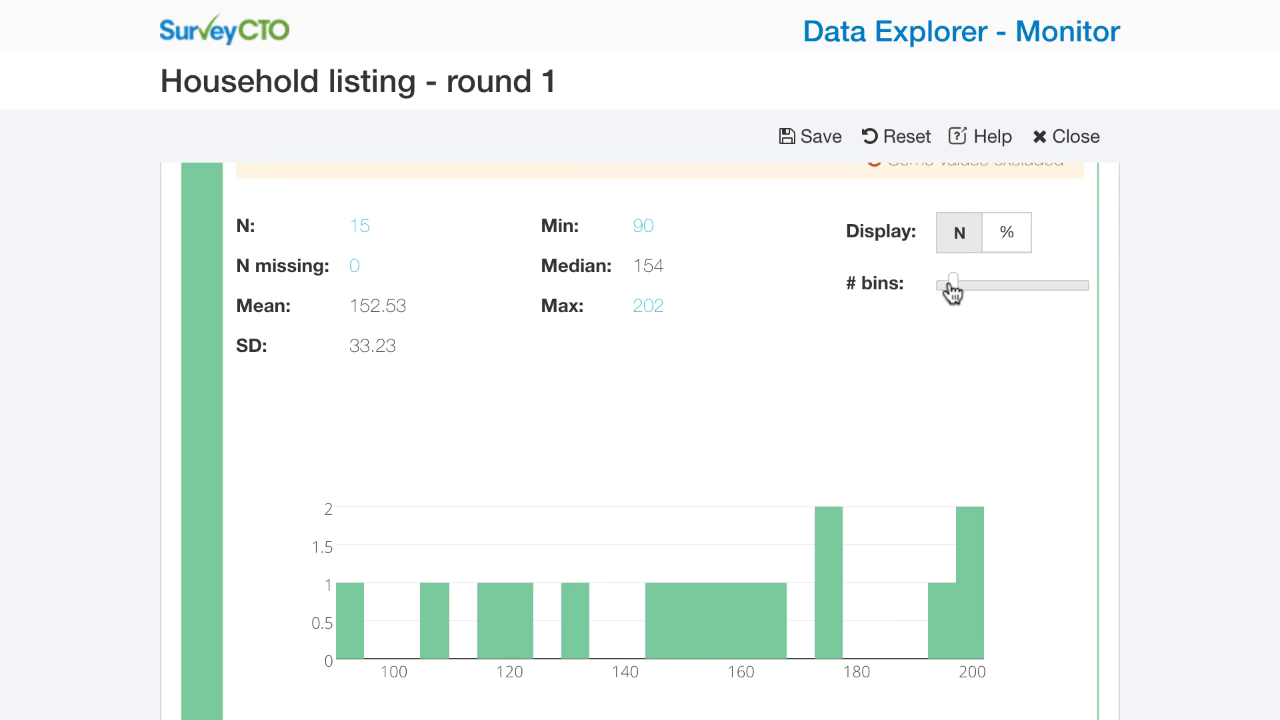
Raise the duration histogram's number of bins further, settling slightly above its previous setting
drag(951, 290, 975, 295)
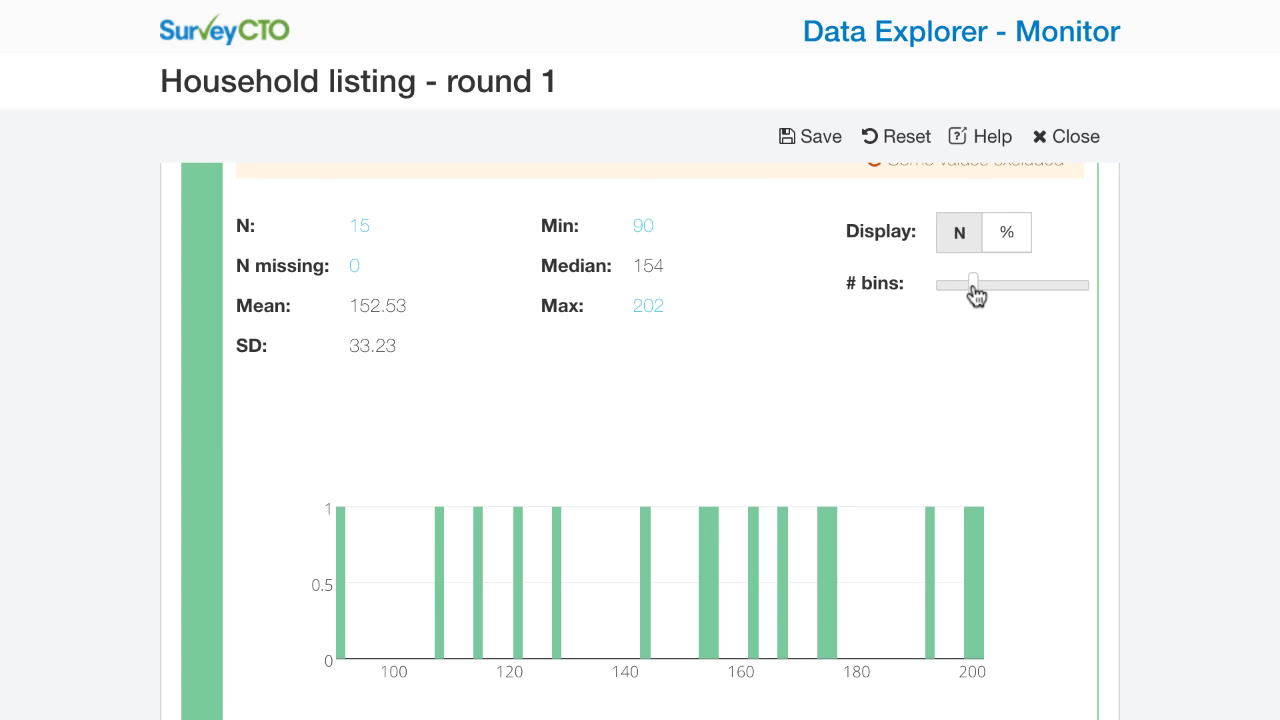
drag(975, 294, 960, 298)
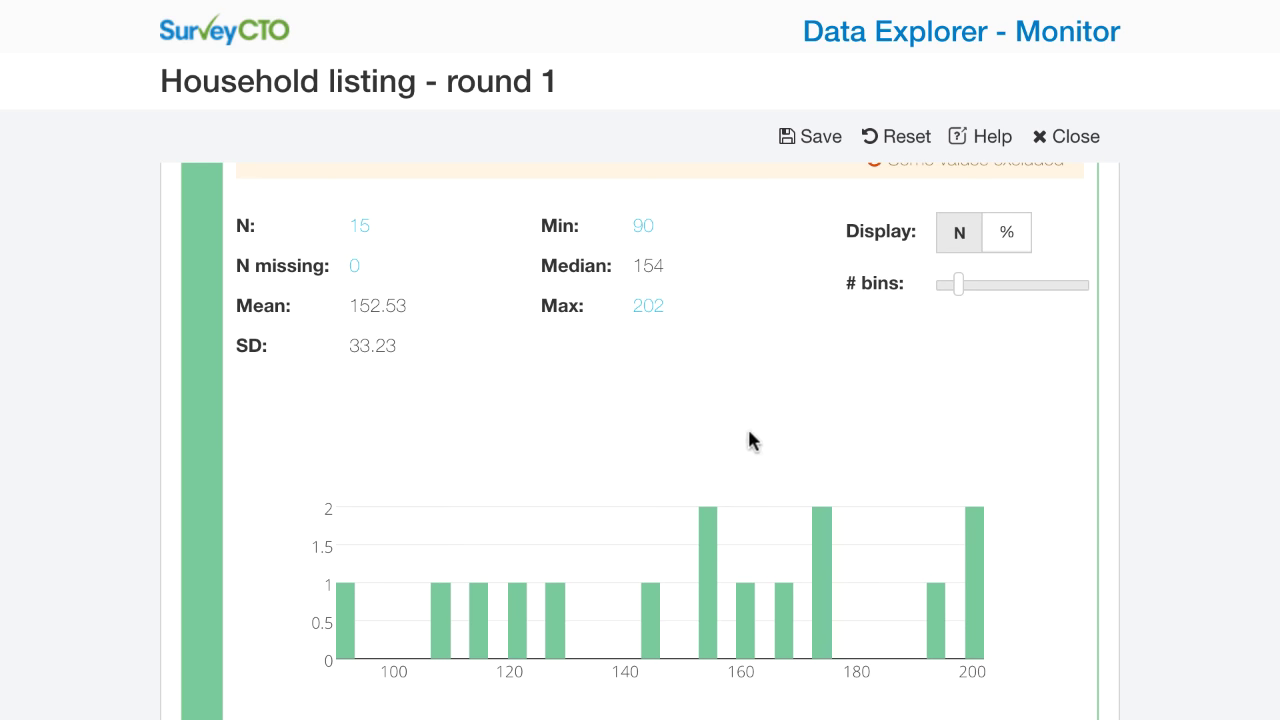
Clear all exclusions from the duration summary
scroll(918, 429, up, 1)
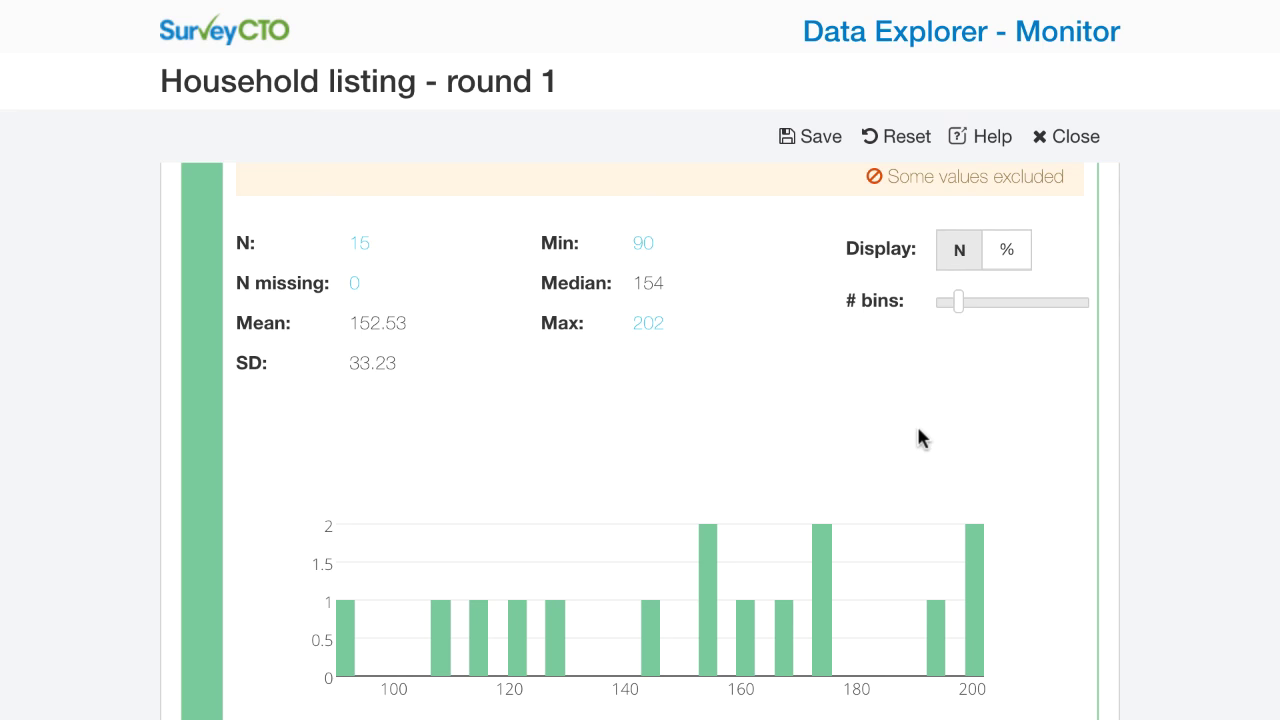
scroll(918, 429, up, 1)
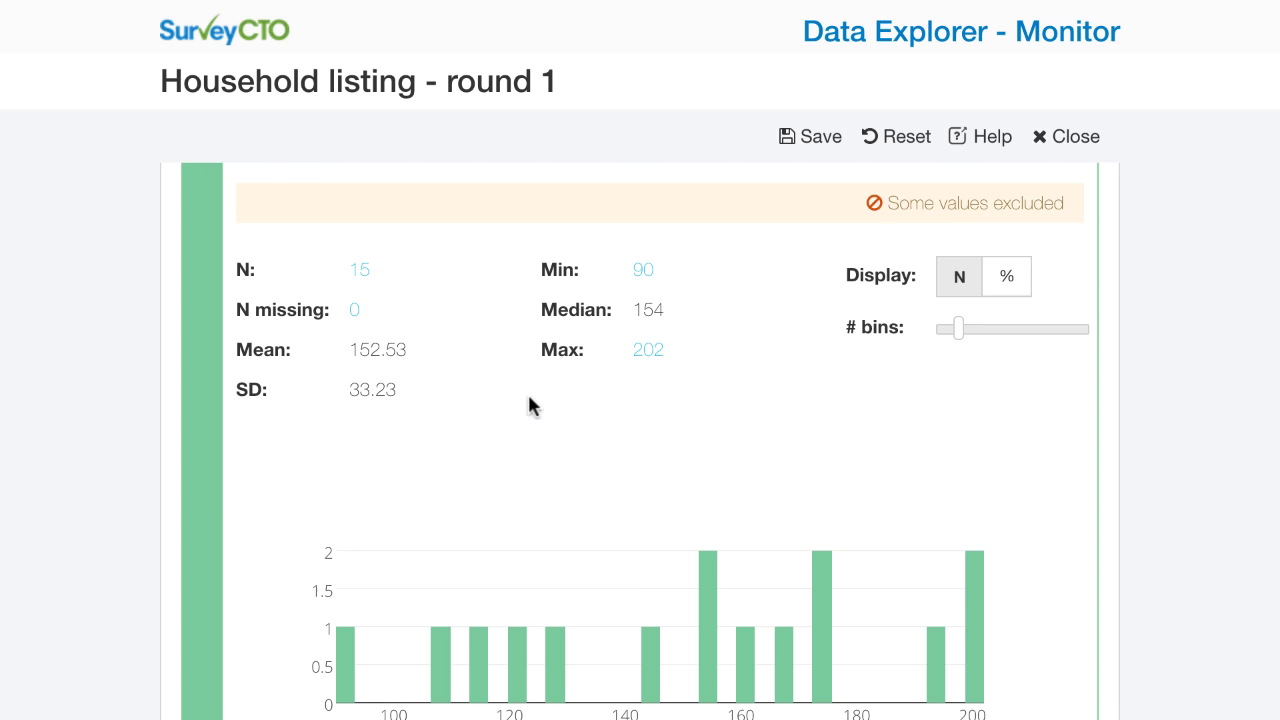
click(930, 202)
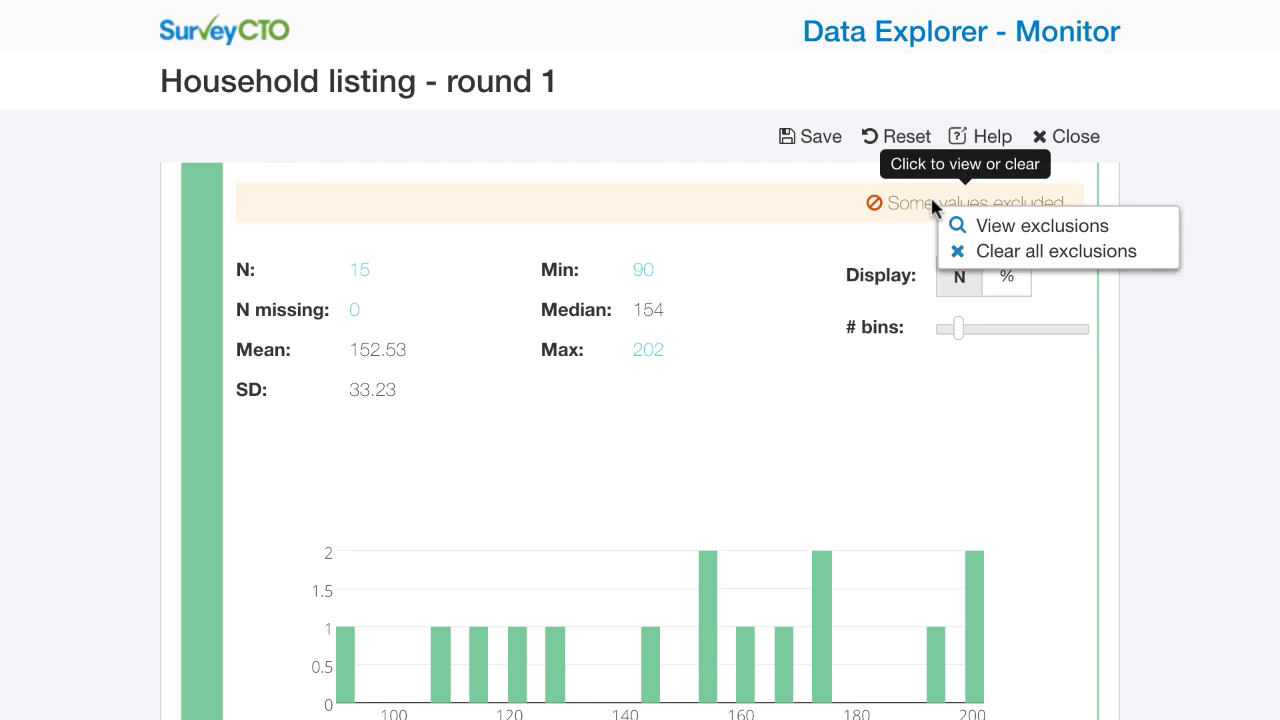
click(964, 252)
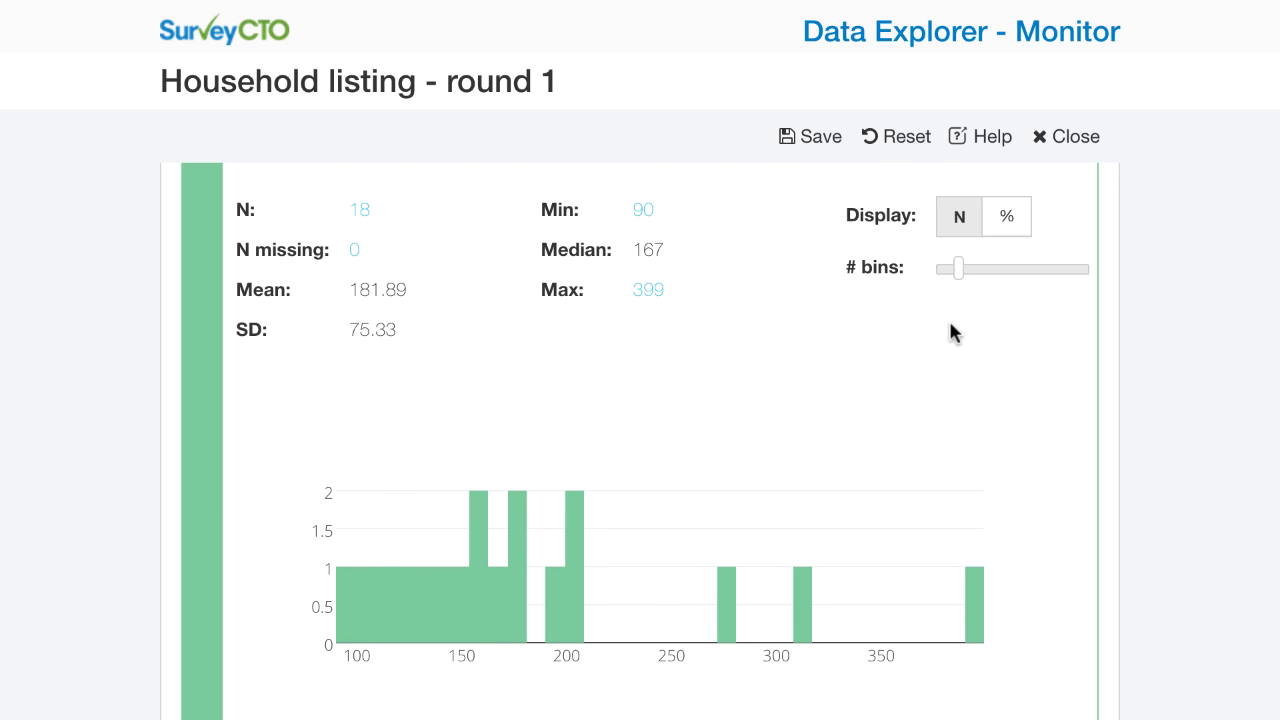
scroll(948, 318, up, 10)
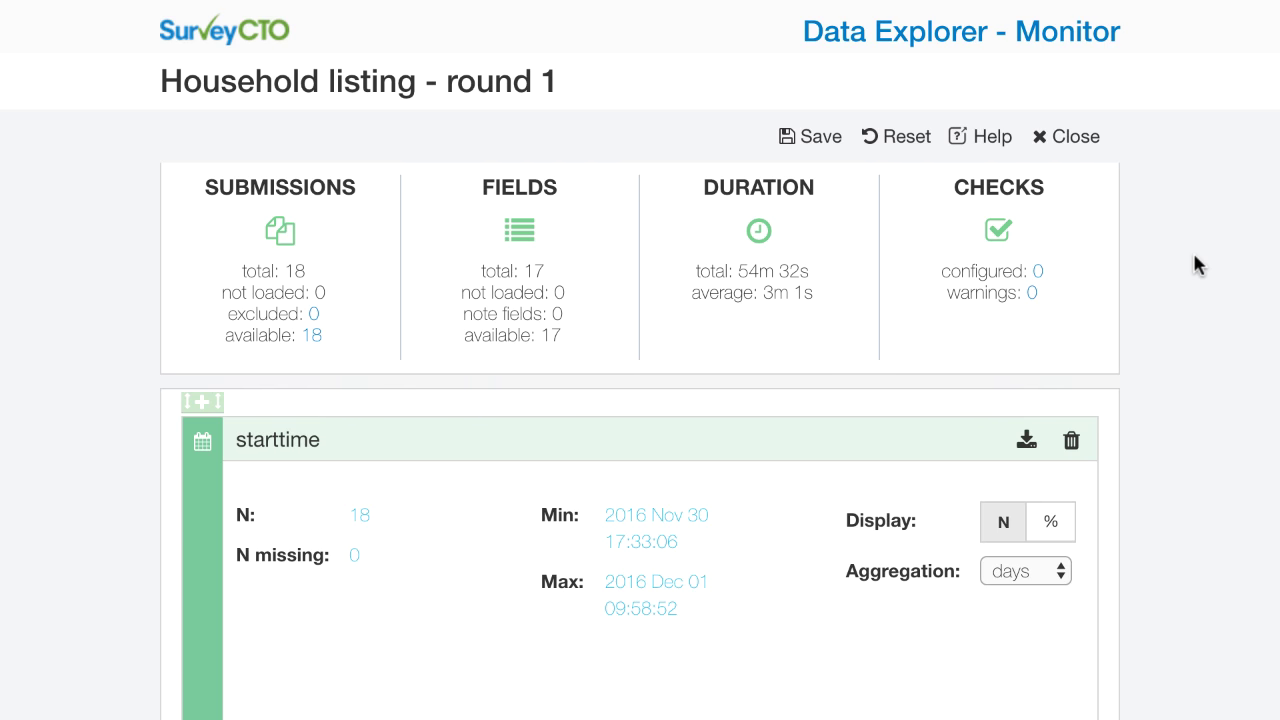
scroll(1194, 257, down, 5)
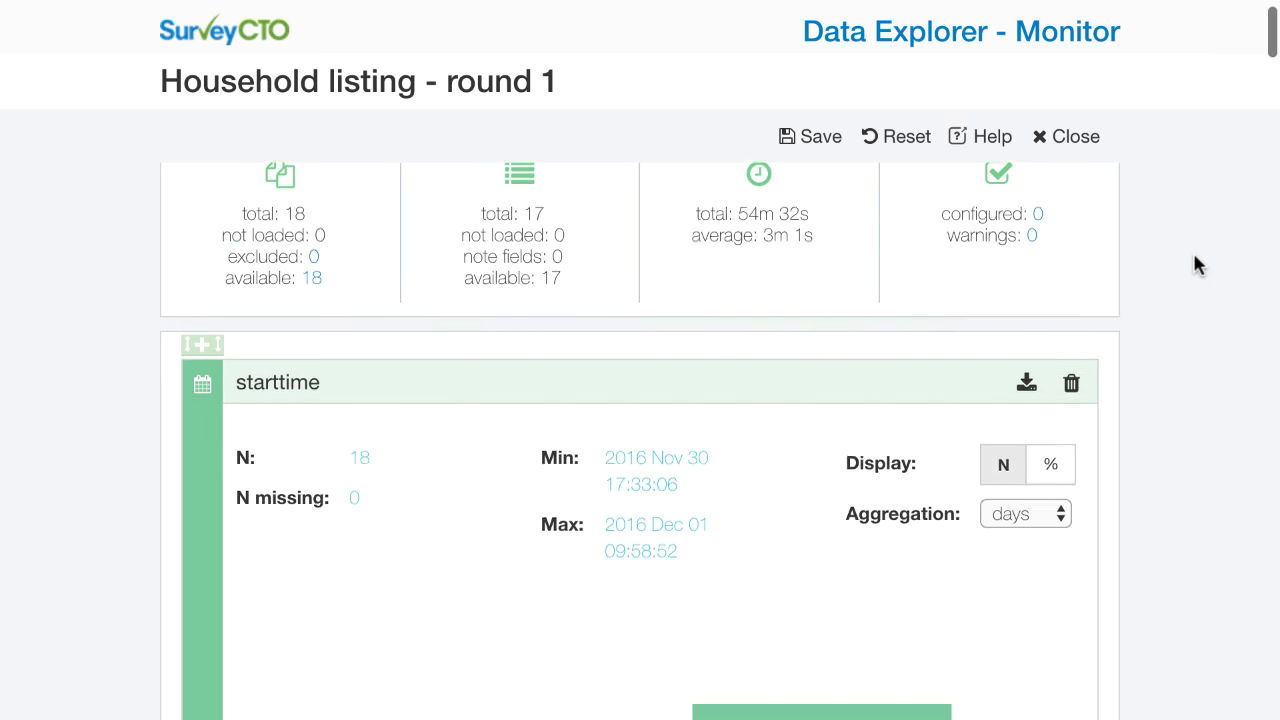
scroll(1195, 260, down, 3)
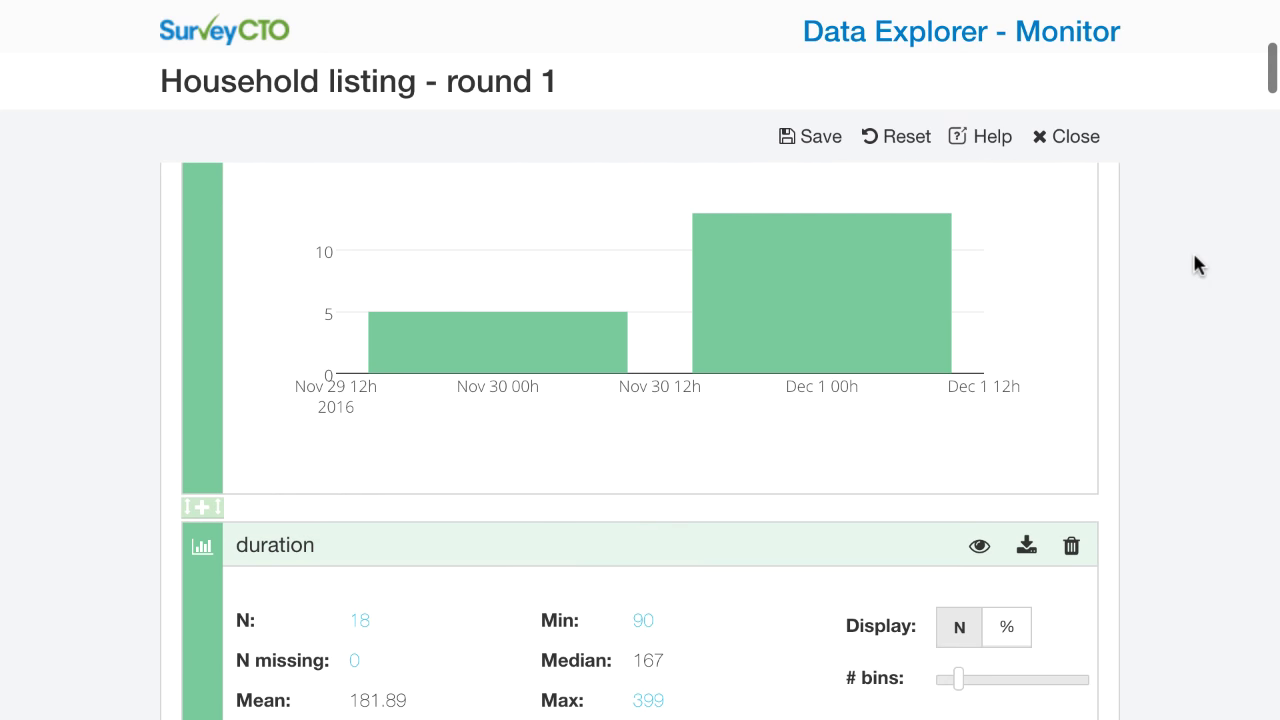
Open the submission with the maximum duration and display its household photo
scroll(1197, 264, down, 2)
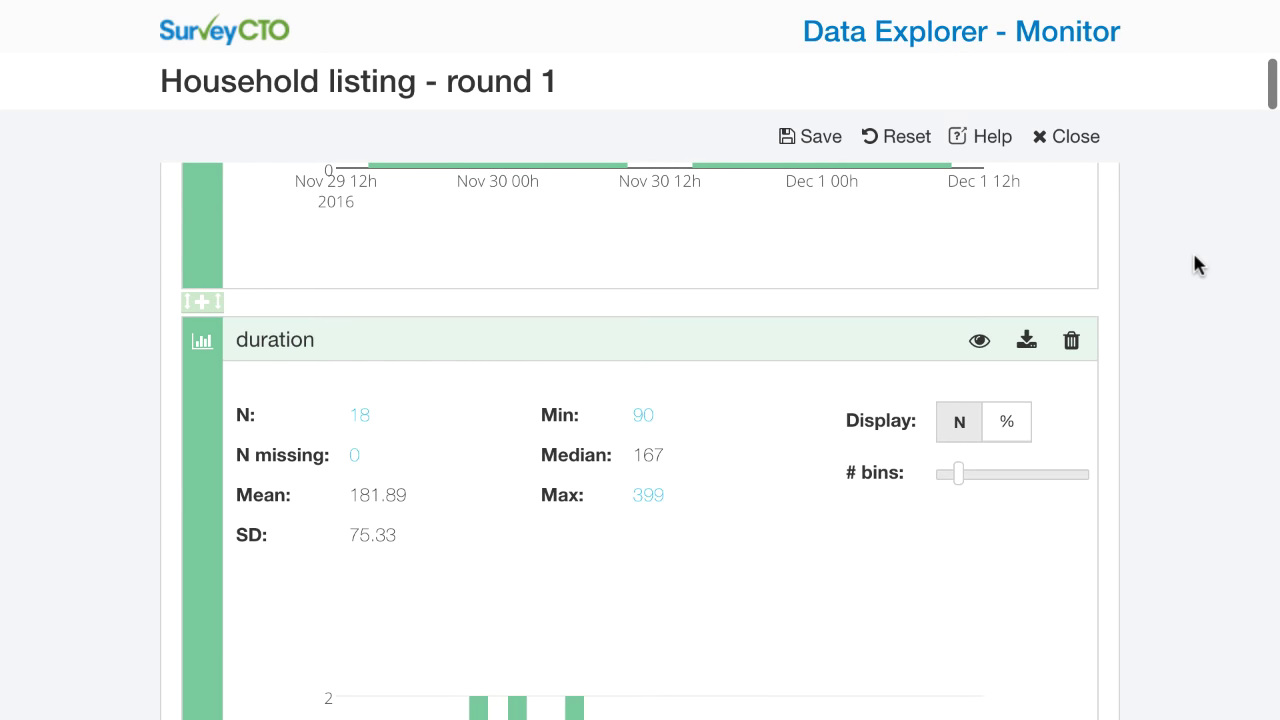
scroll(1196, 265, down, 1)
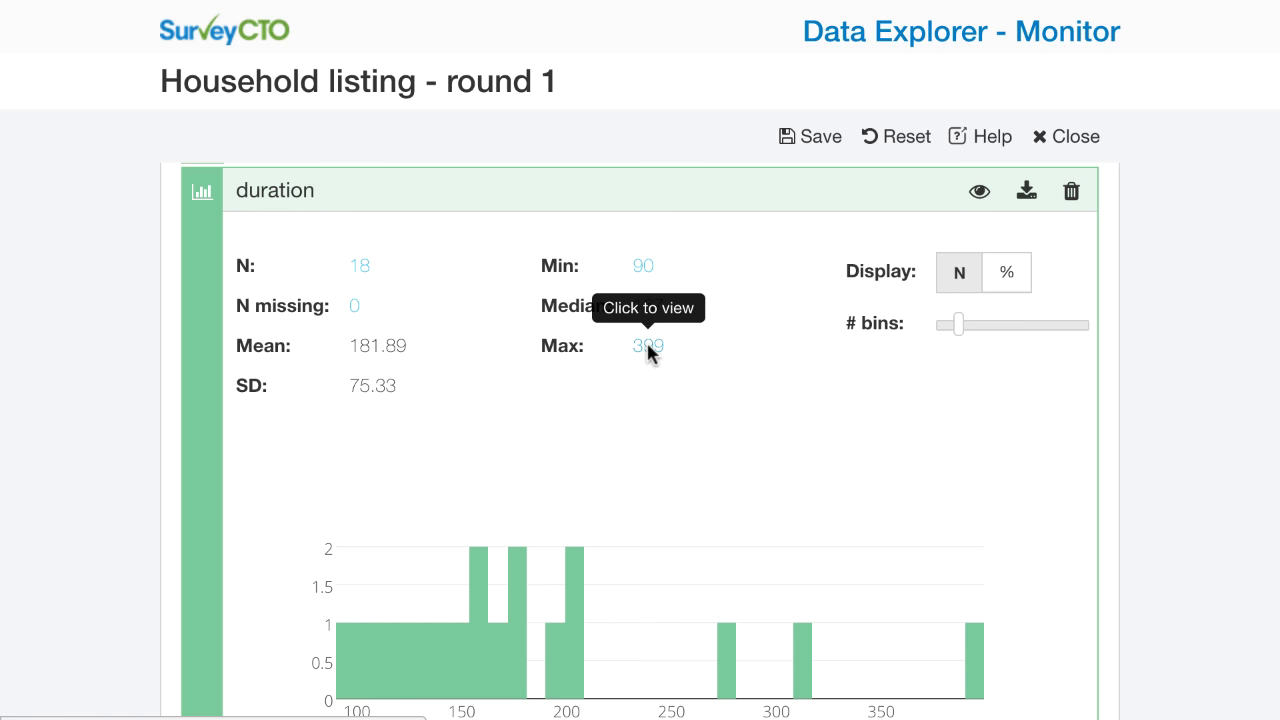
click(647, 345)
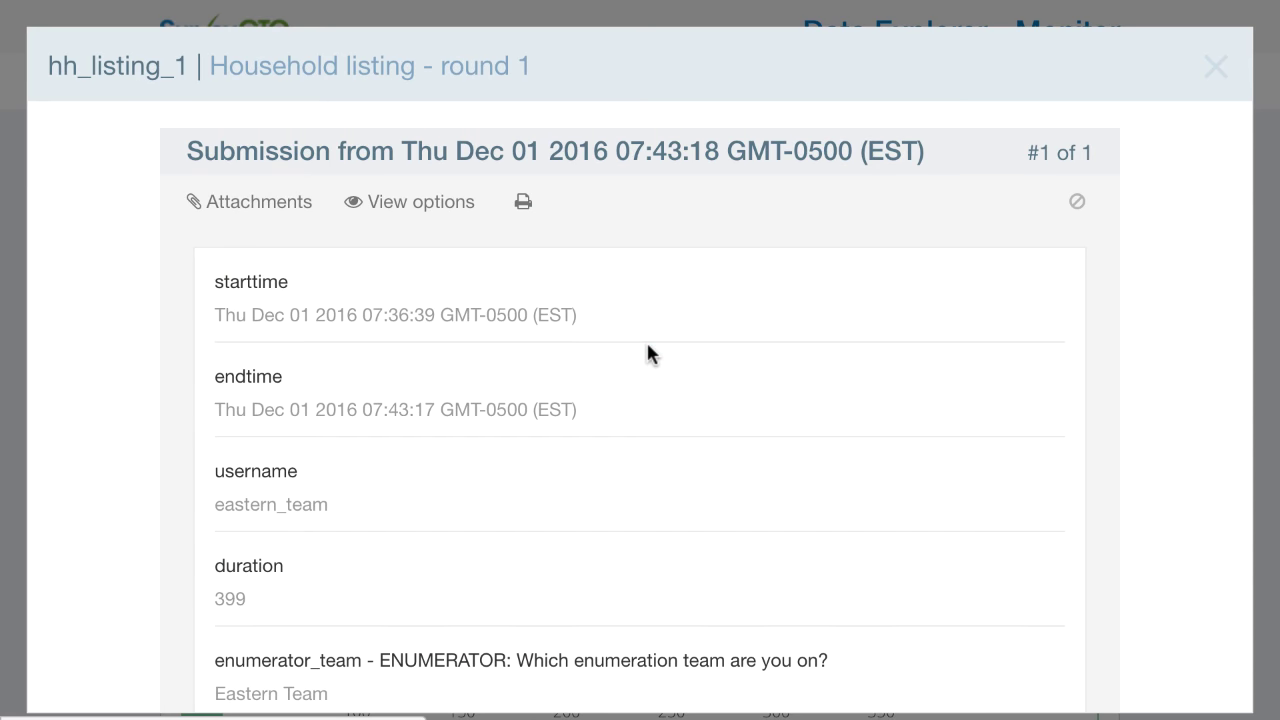
scroll(647, 353, down, 7)
scroll(647, 353, down, 5)
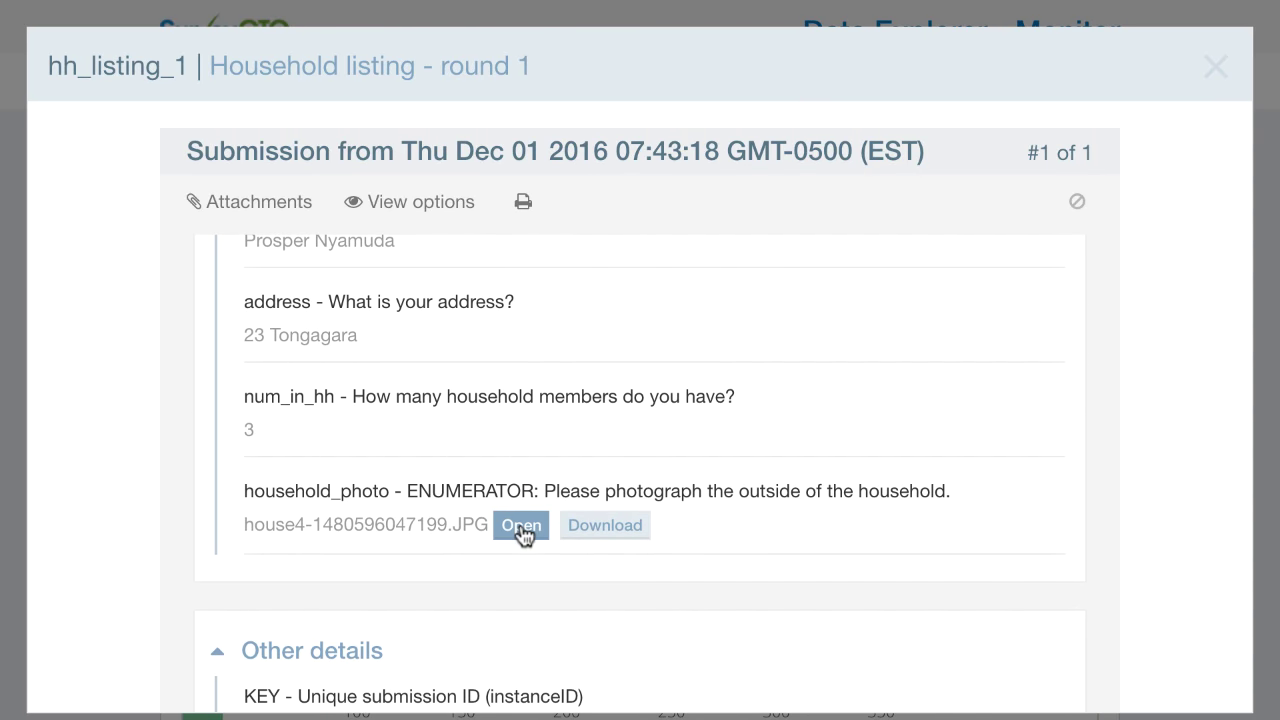
click(522, 527)
scroll(777, 512, down, 5)
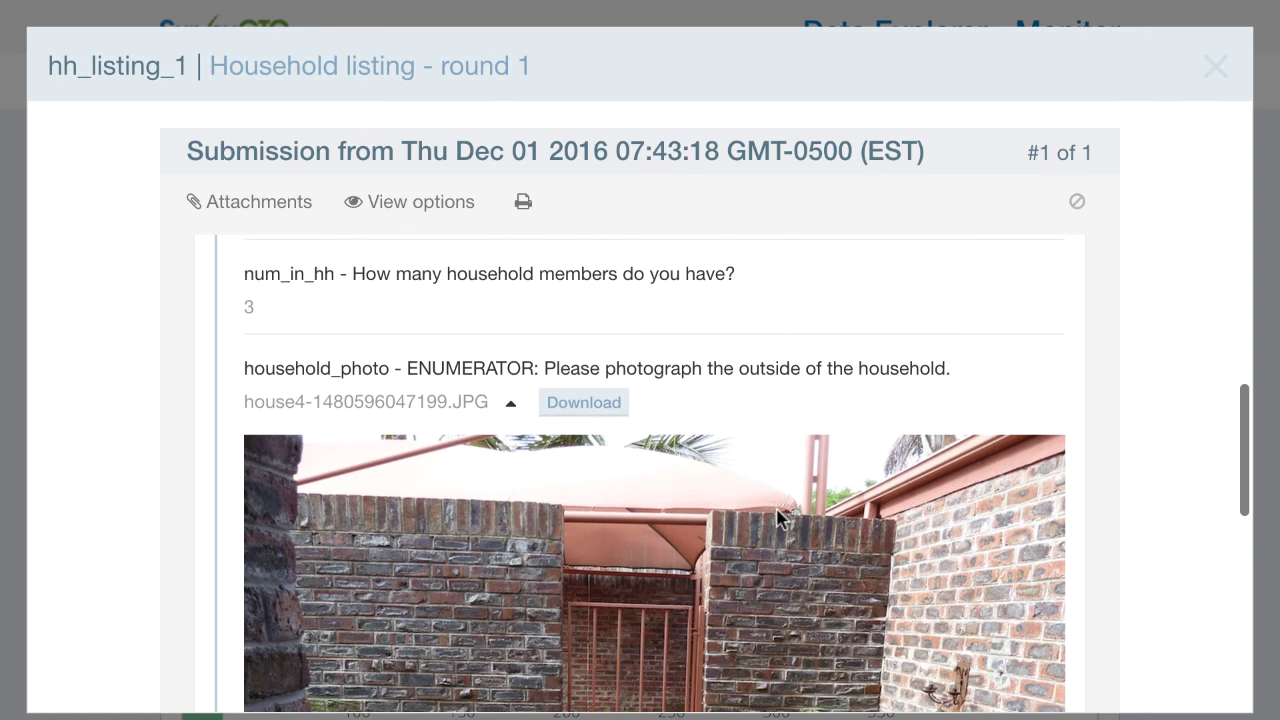
Exclude the submission with a duration of 399 from all summaries and close its details
scroll(777, 517, up, 15)
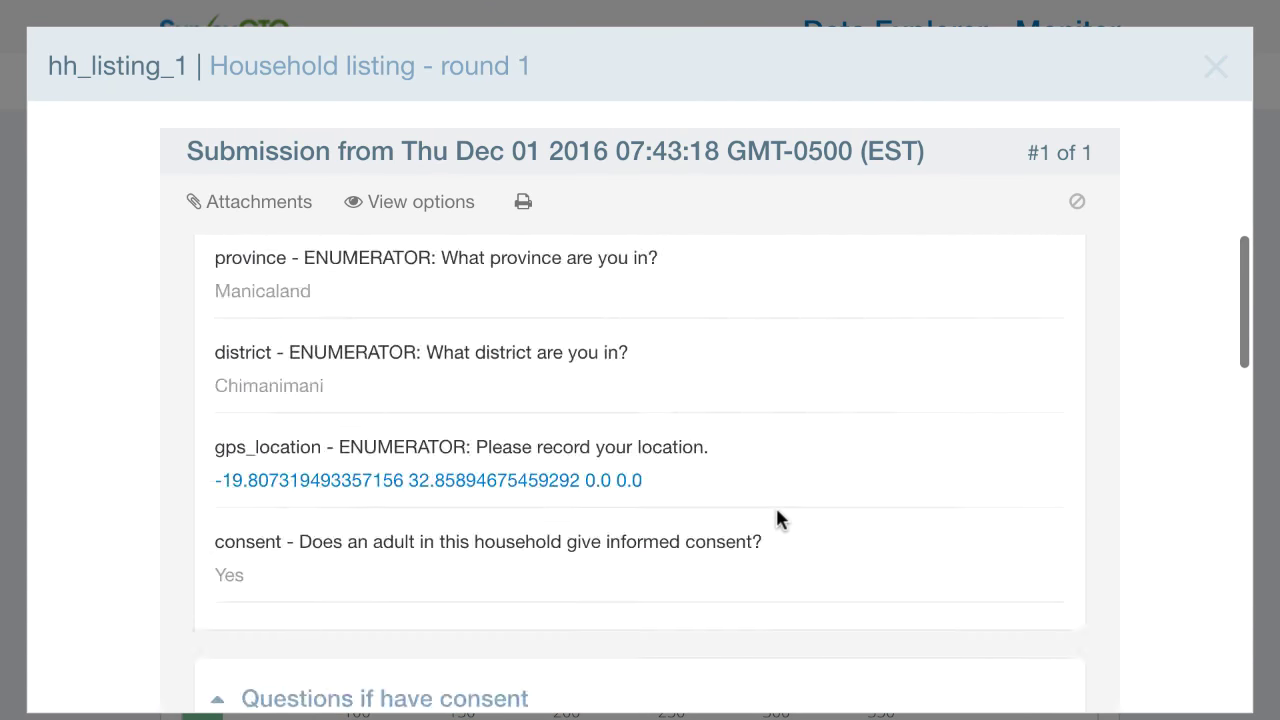
click(405, 218)
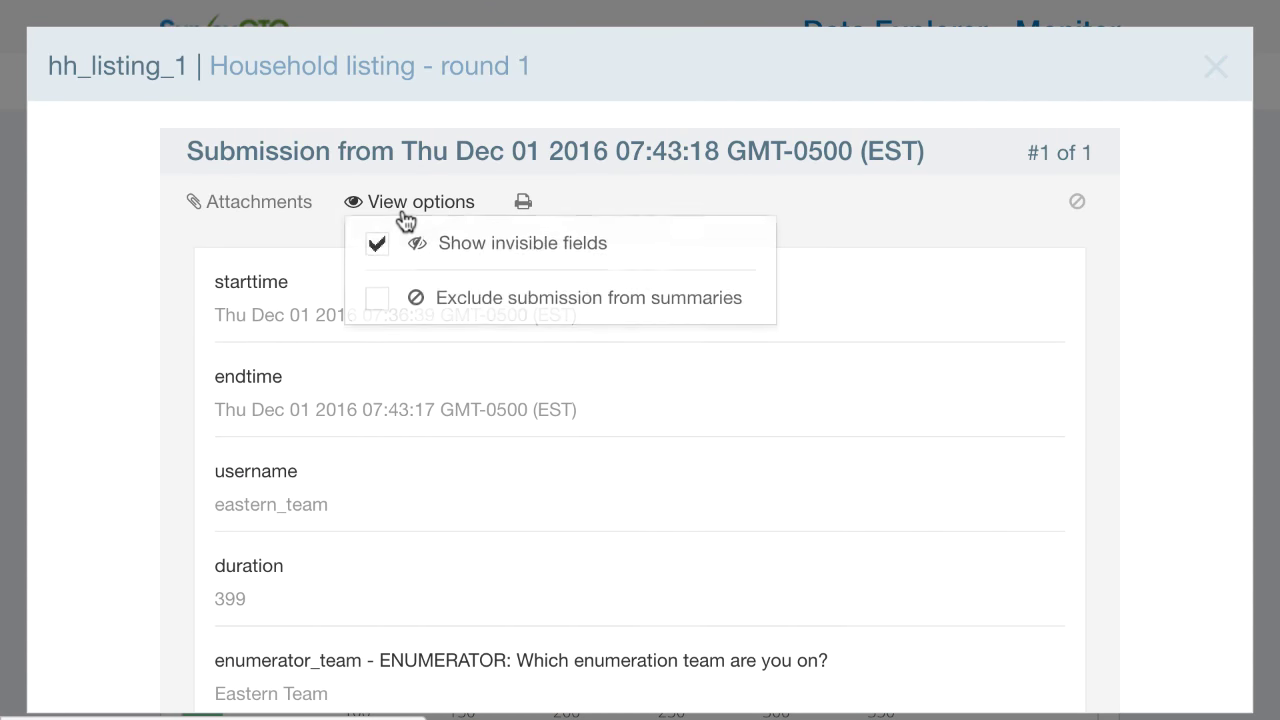
click(377, 298)
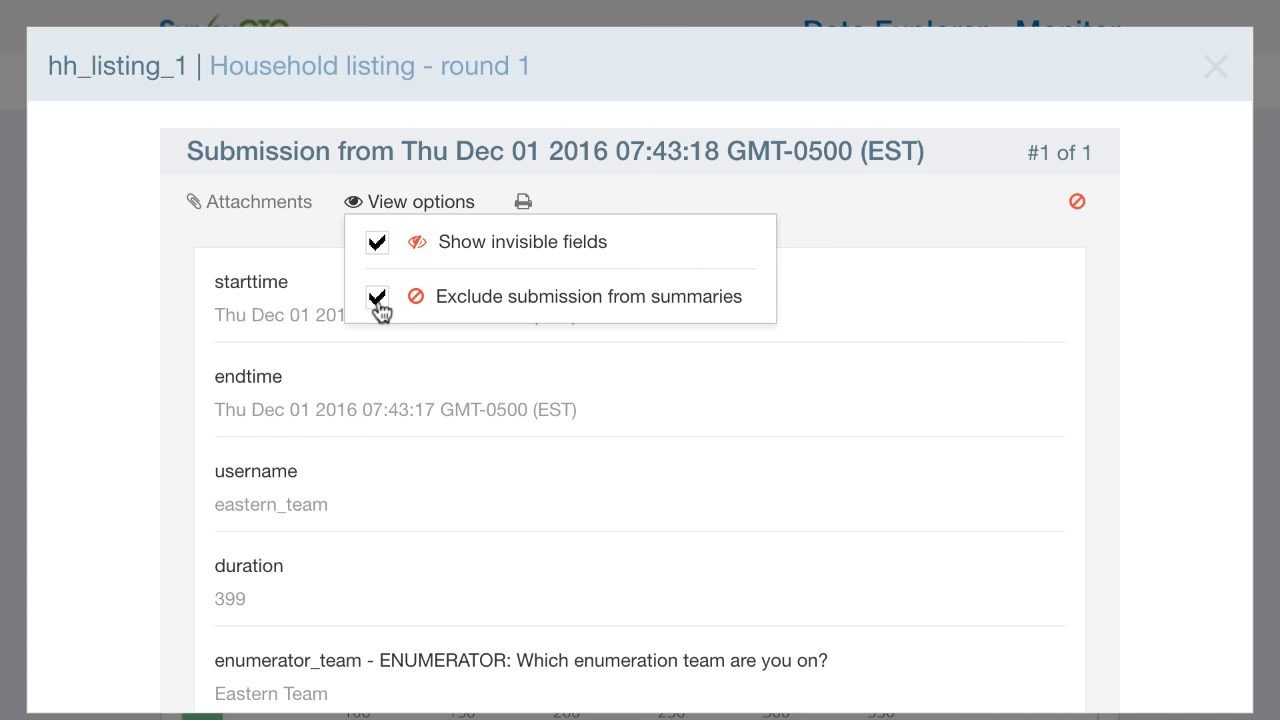
click(963, 227)
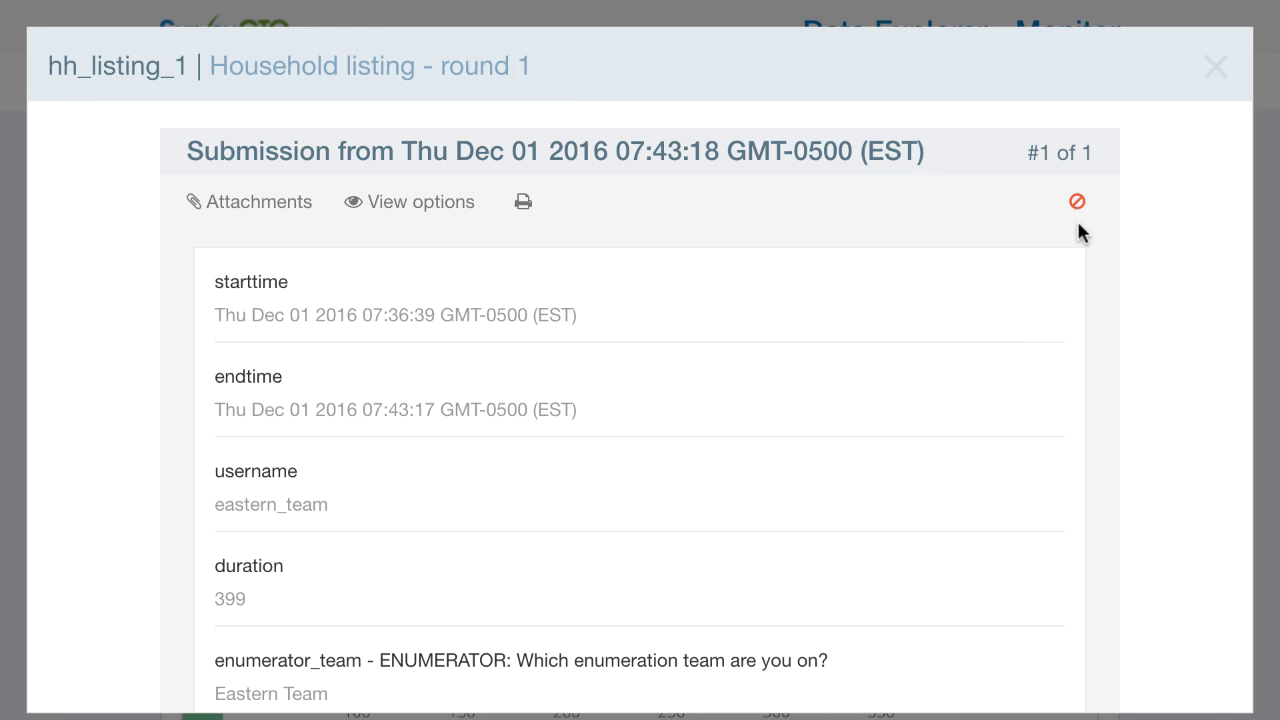
click(1215, 65)
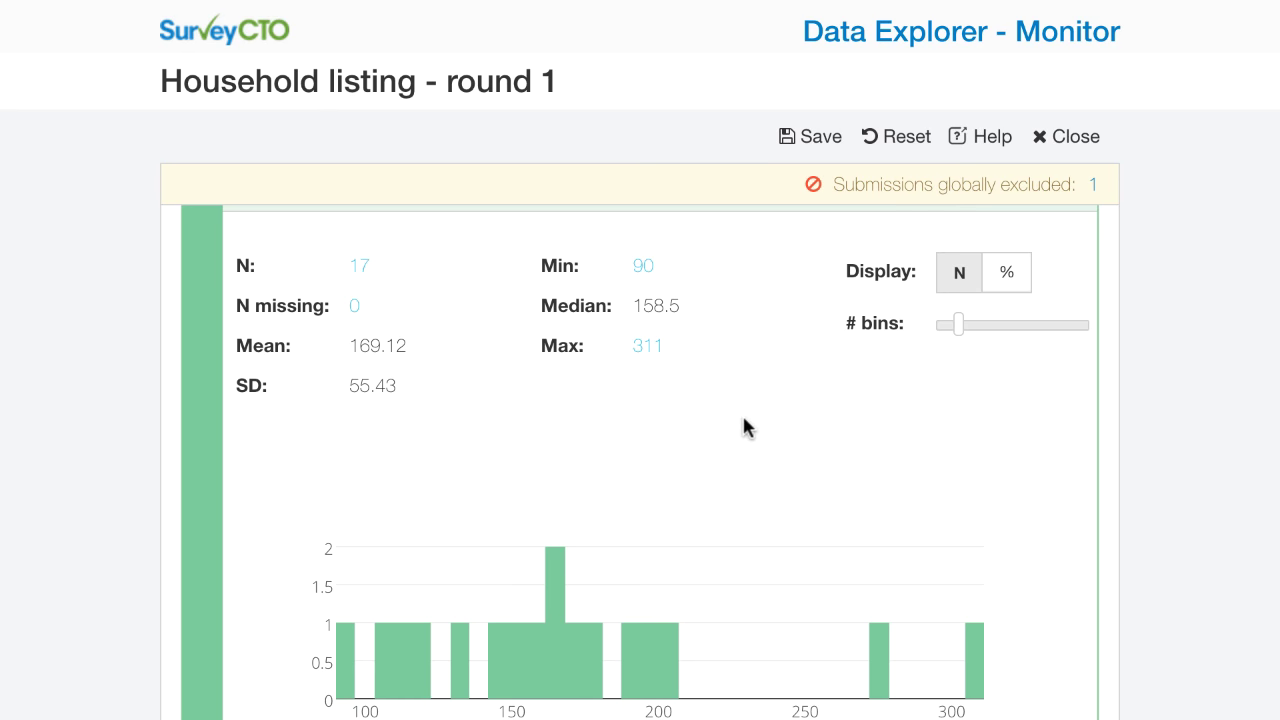
View the globally excluded submission, and look at the options for handling global exclusions
scroll(742, 413, down, 2)
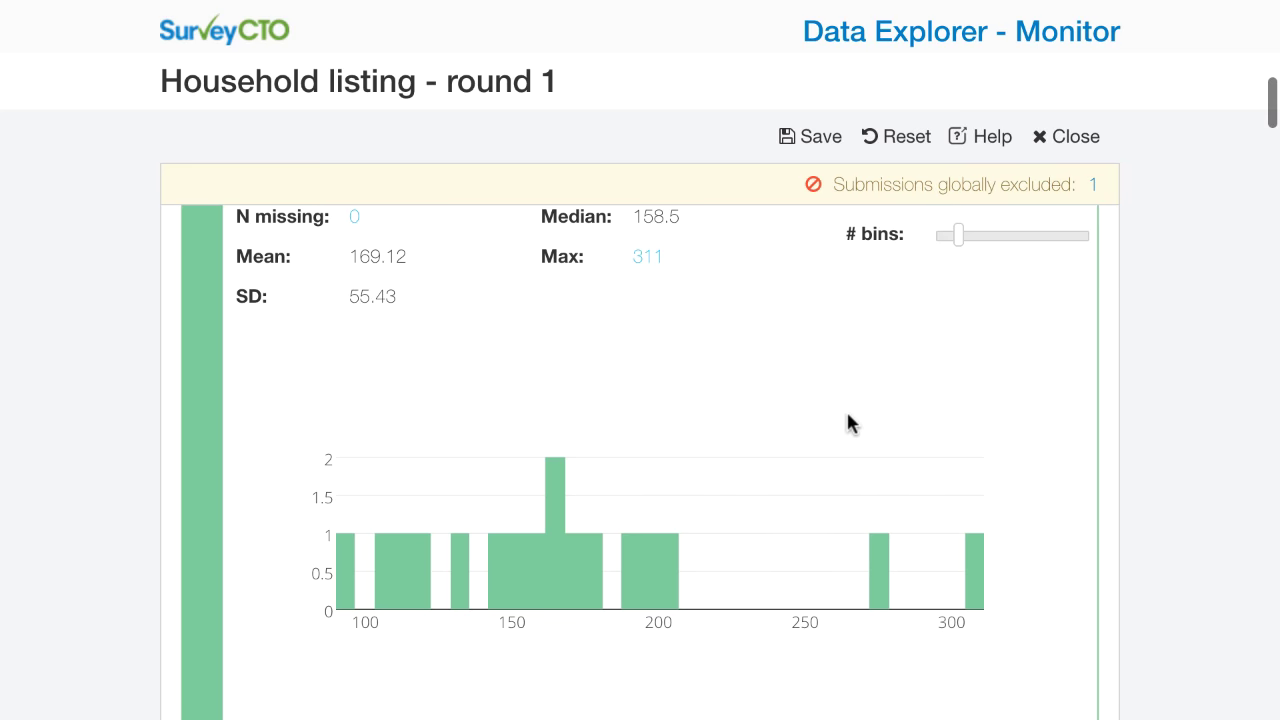
scroll(846, 420, down, 3)
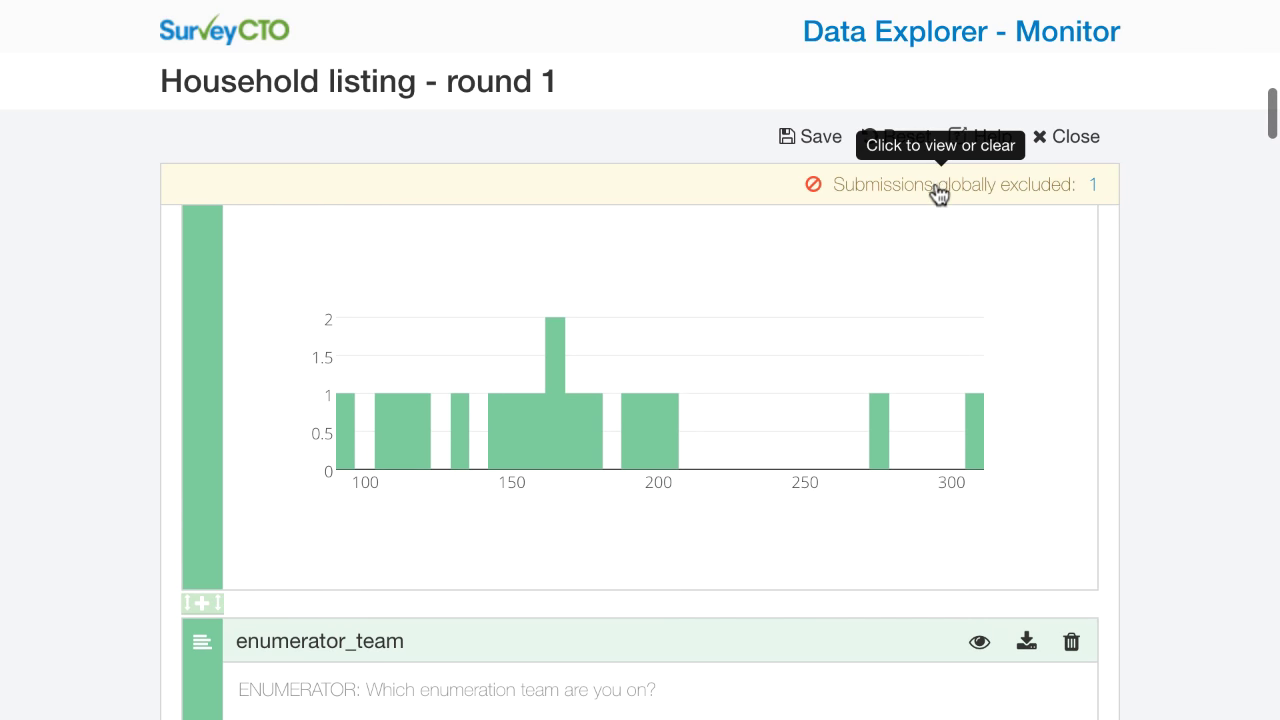
click(935, 182)
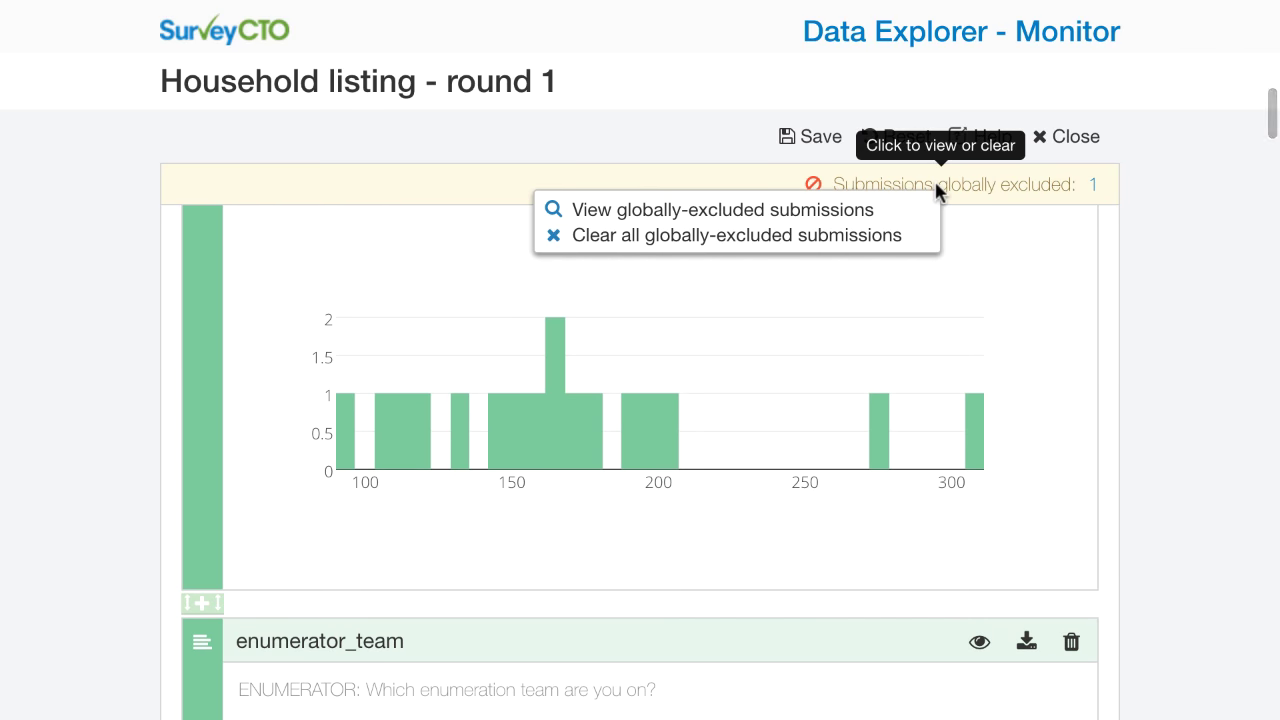
click(864, 211)
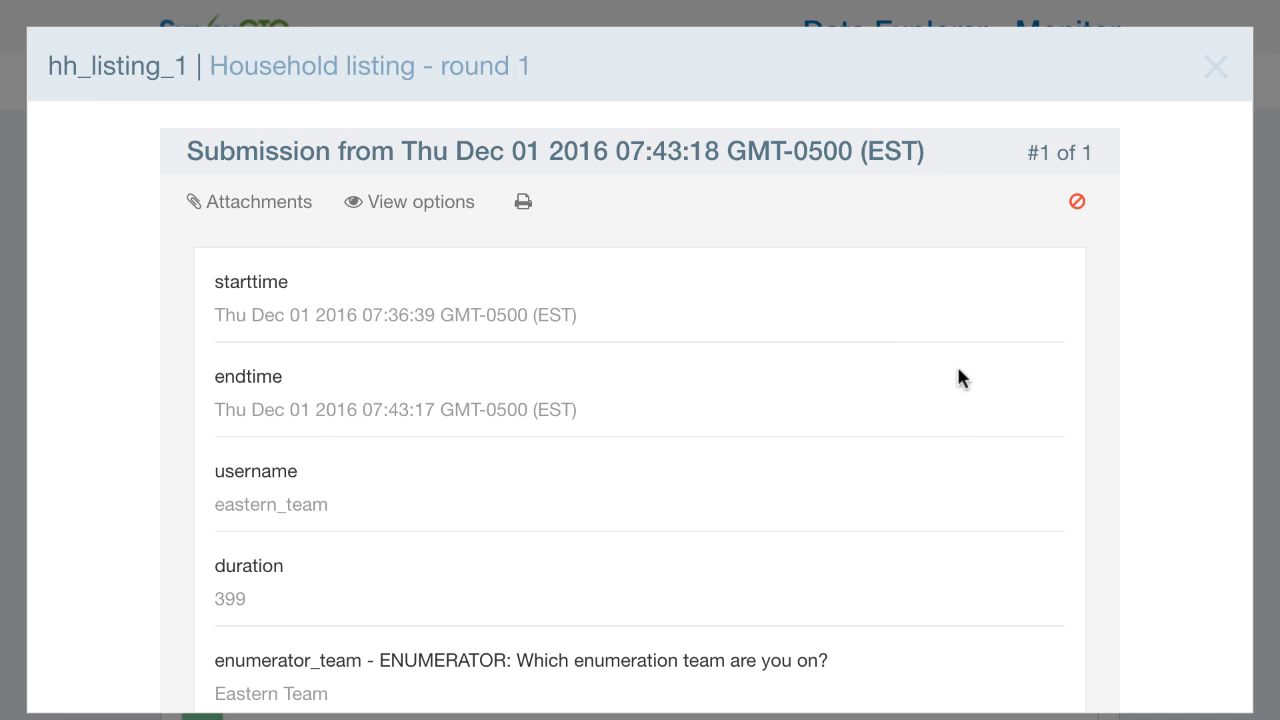
click(1217, 66)
click(920, 195)
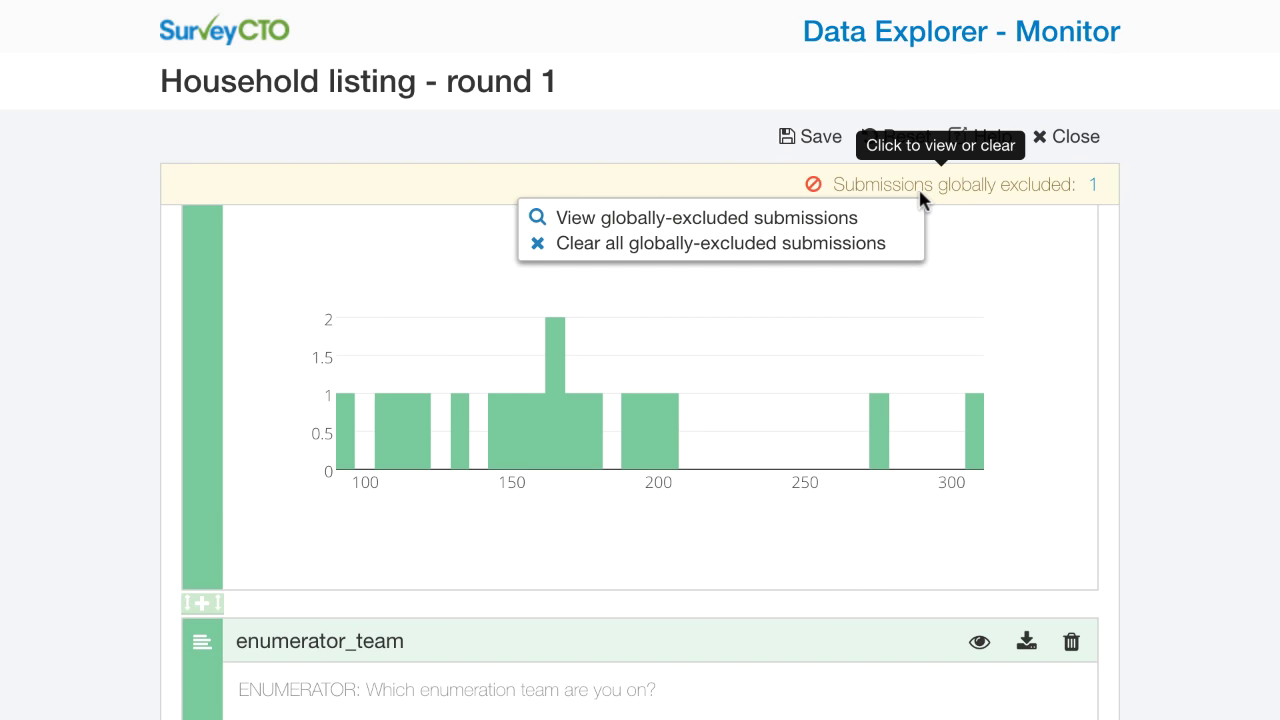
click(1051, 337)
Expand the Chimanimani cluster on the gps_location map and open the submission behind the single marker
scroll(1052, 337, down, 4)
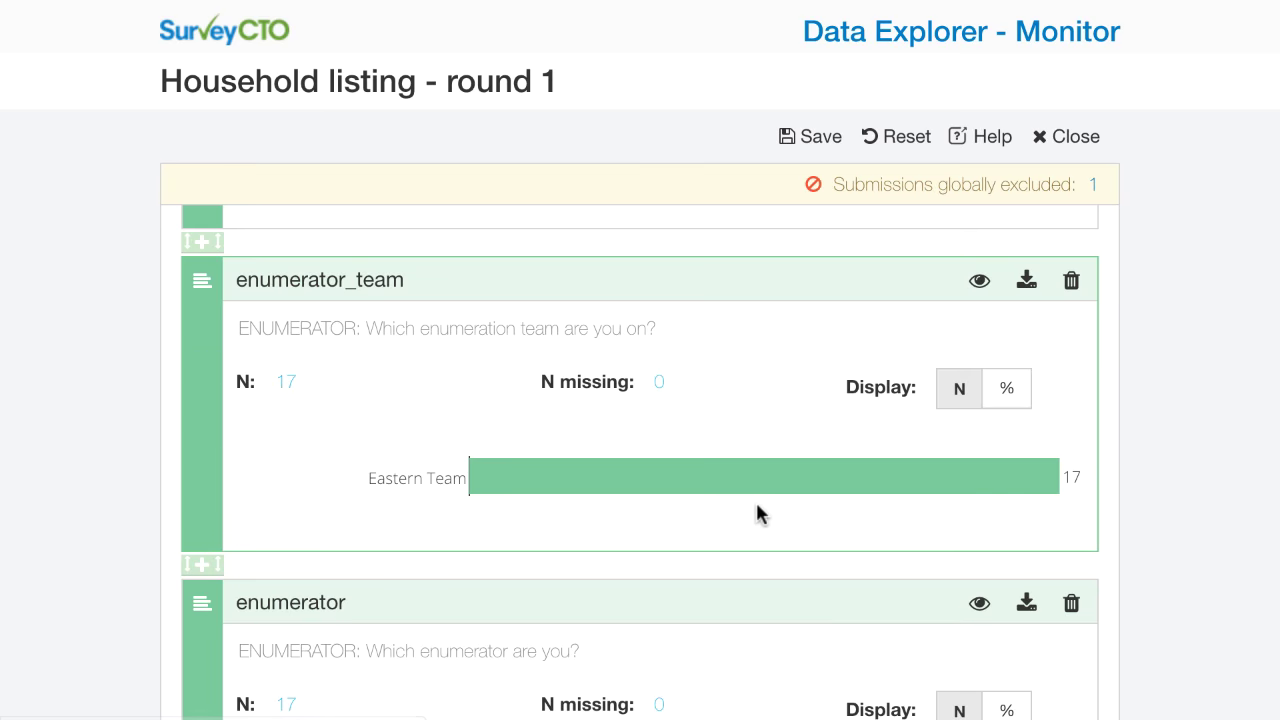
scroll(757, 514, down, 10)
scroll(757, 514, down, 10)
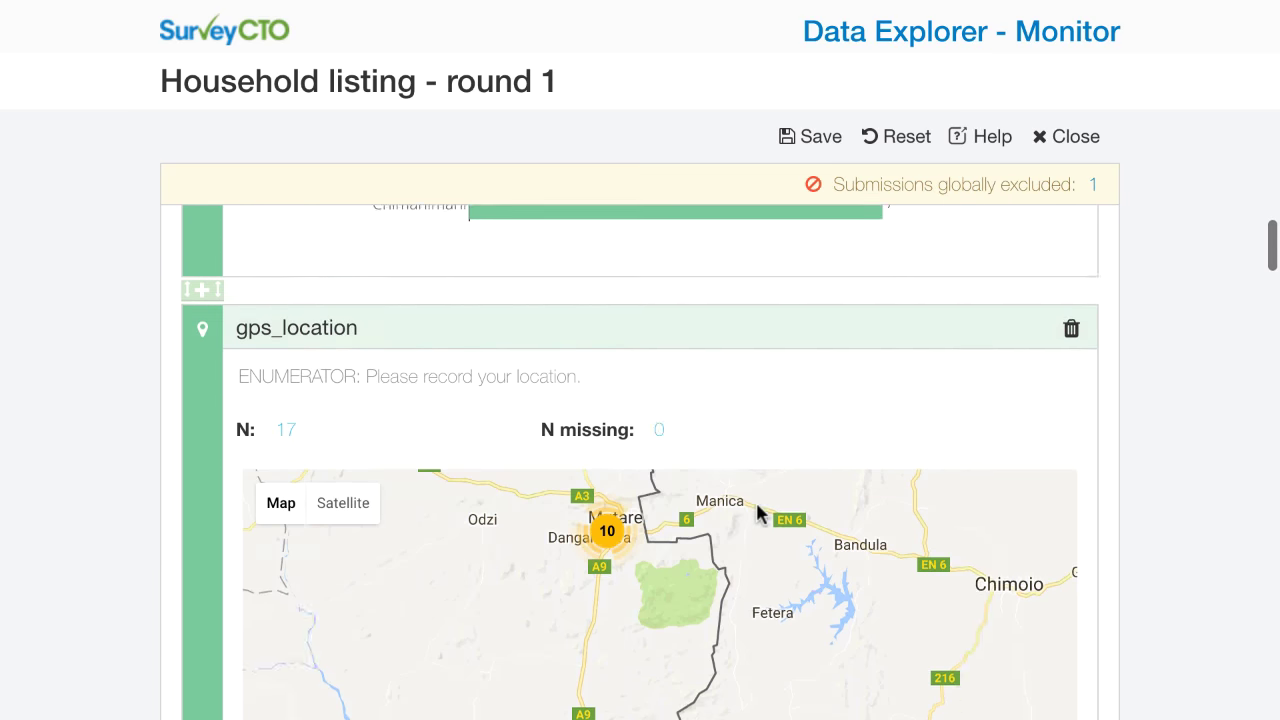
scroll(757, 505, down, 2)
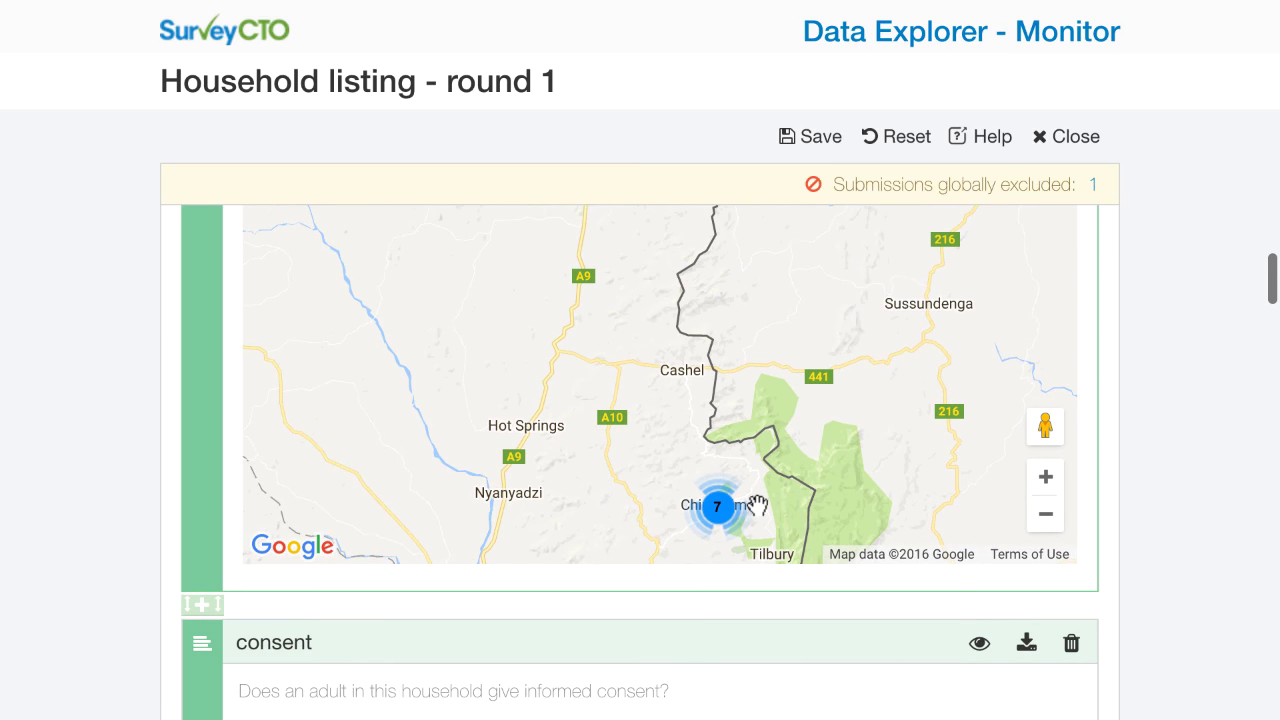
click(720, 508)
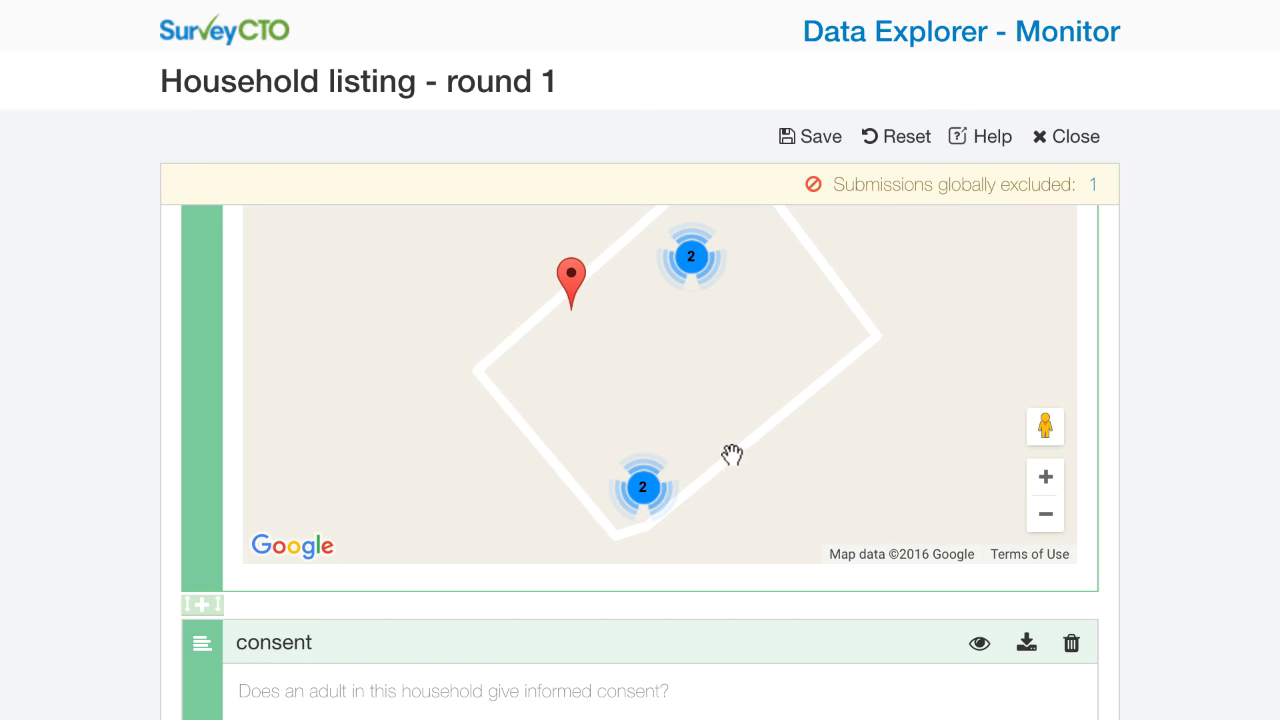
click(569, 284)
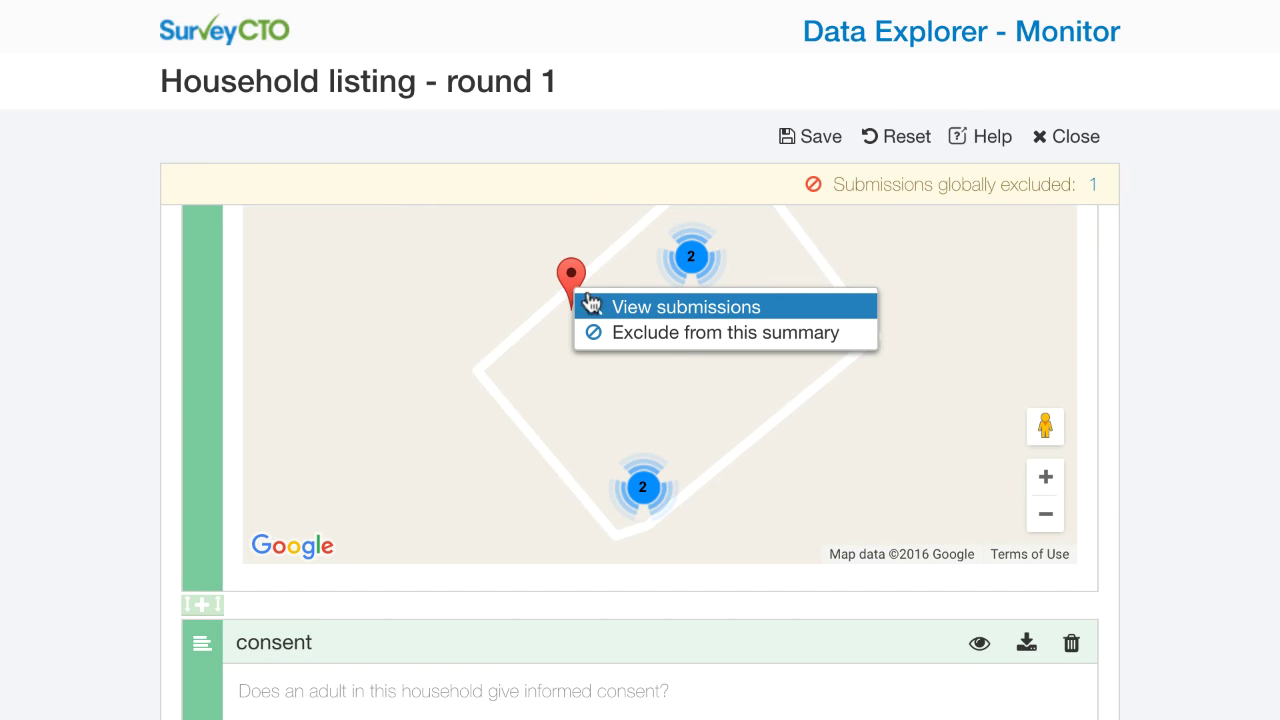
click(610, 308)
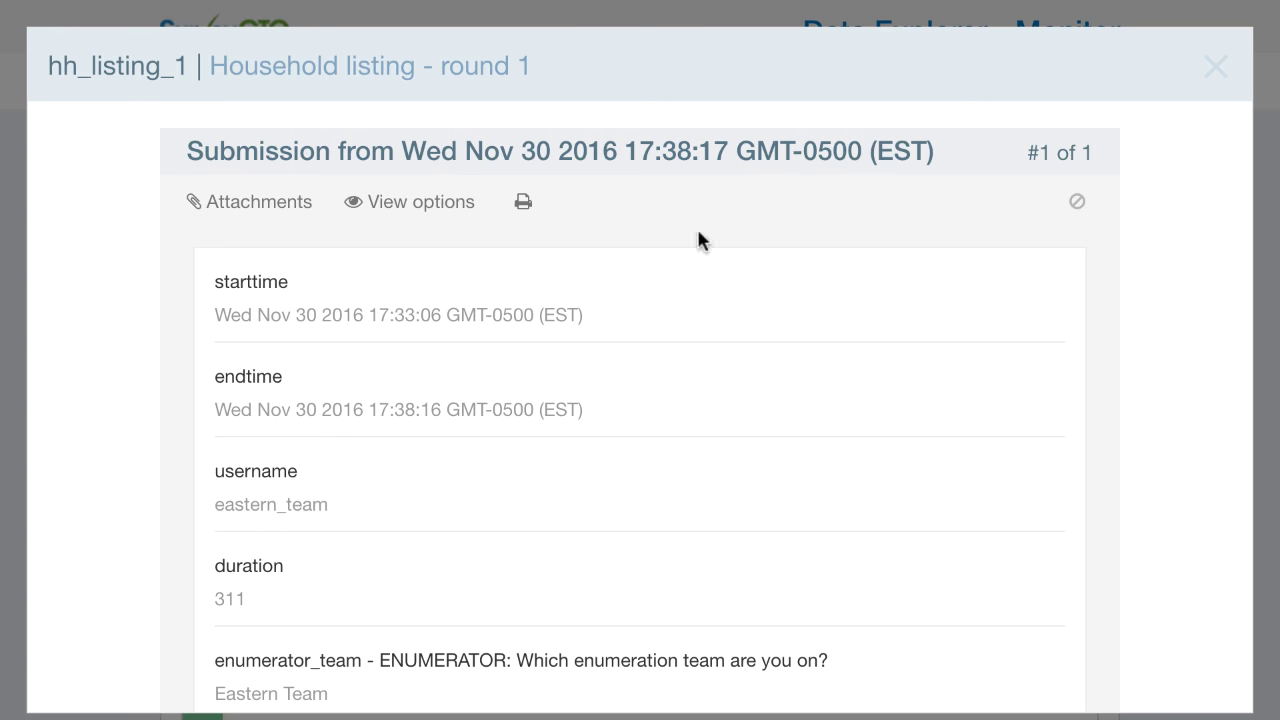
Exclude the submission with a duration of 311 from all summaries and close its details
click(430, 203)
click(377, 297)
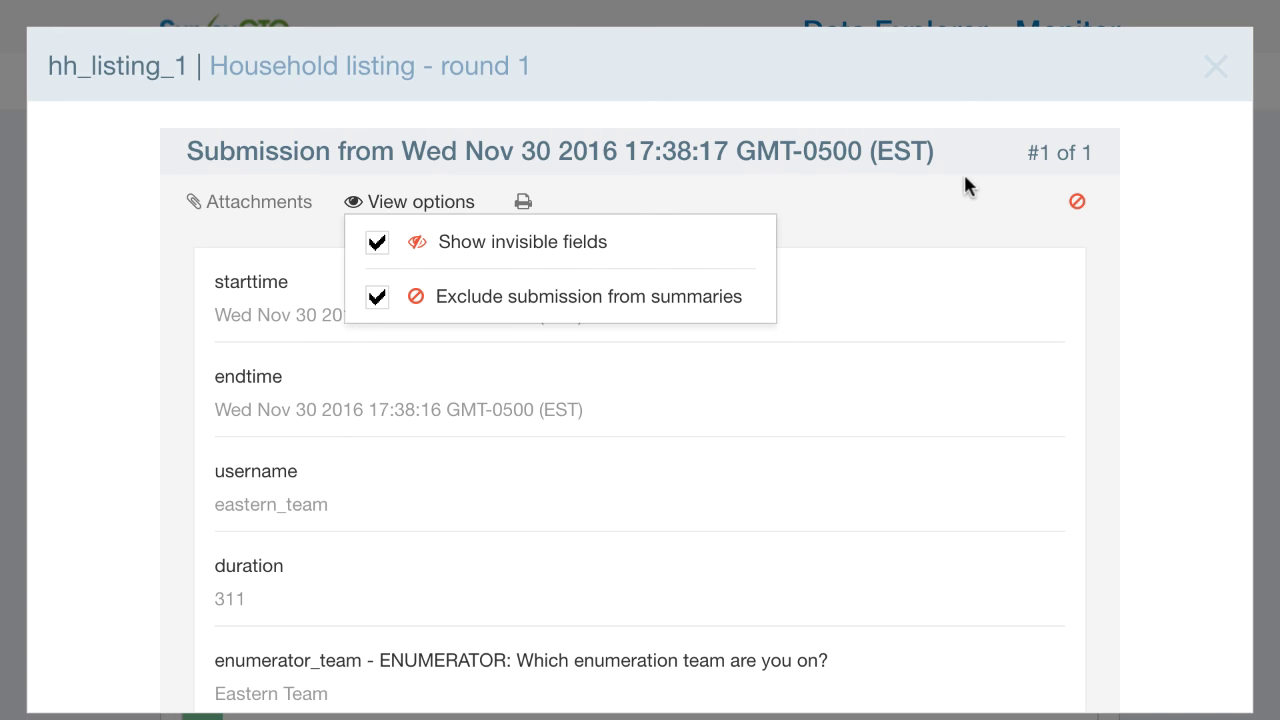
click(1163, 188)
click(1214, 68)
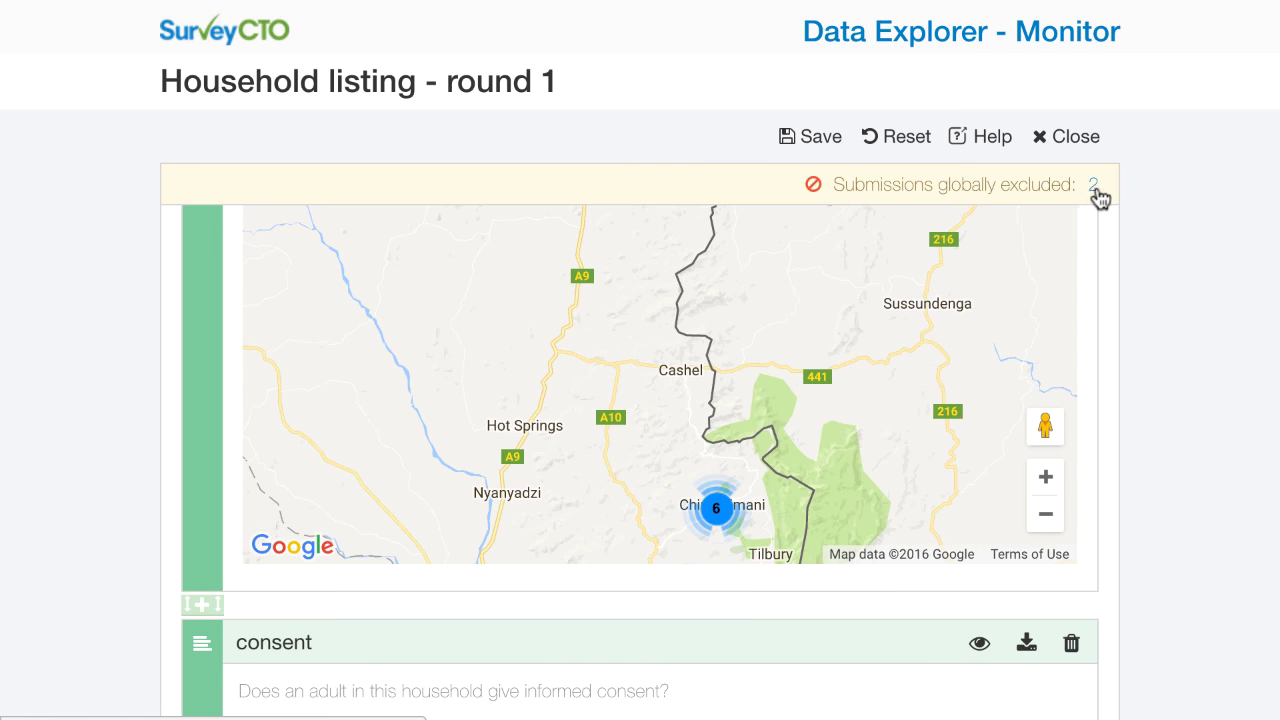
View both globally excluded submissions one after the other and close the submission viewer
click(1093, 185)
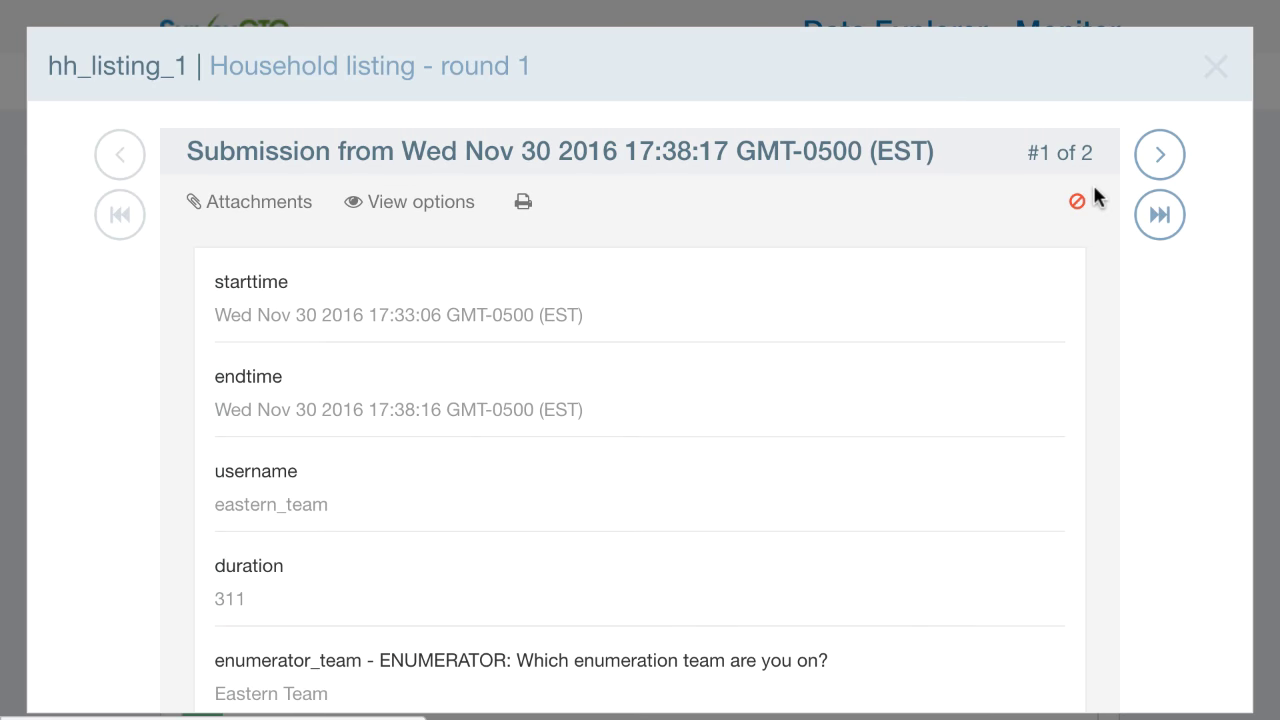
click(1157, 163)
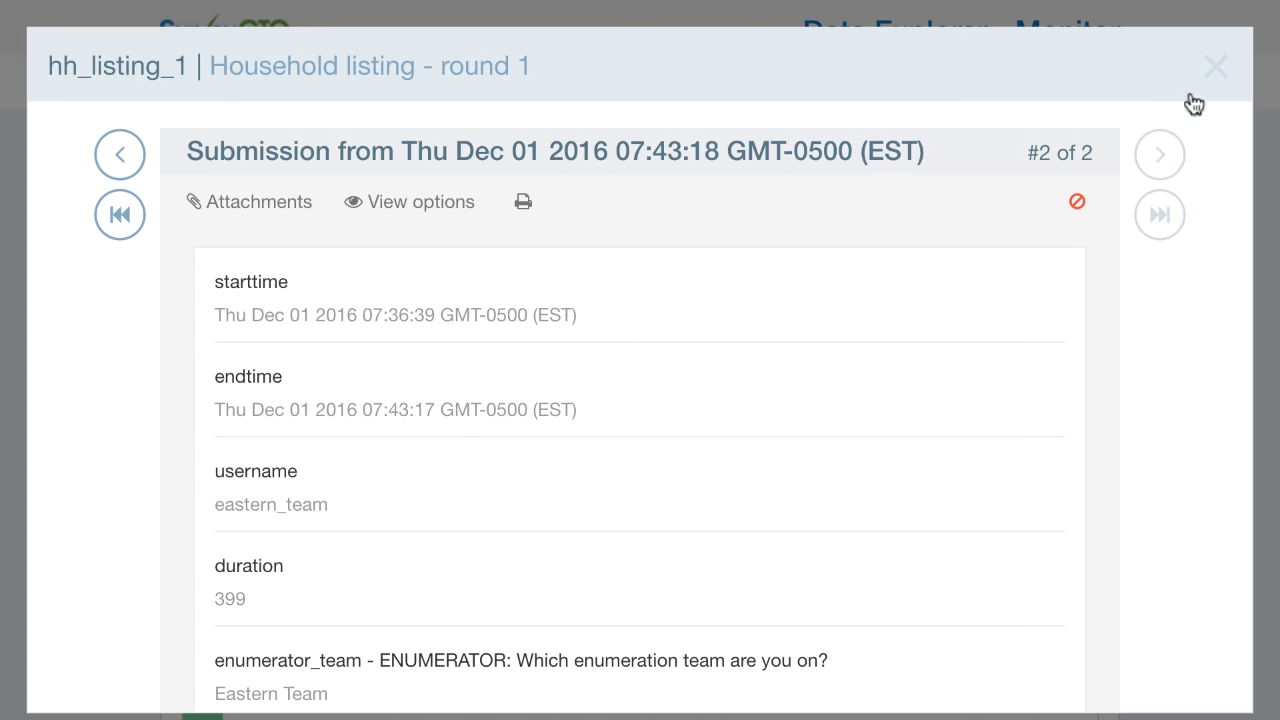
click(1216, 68)
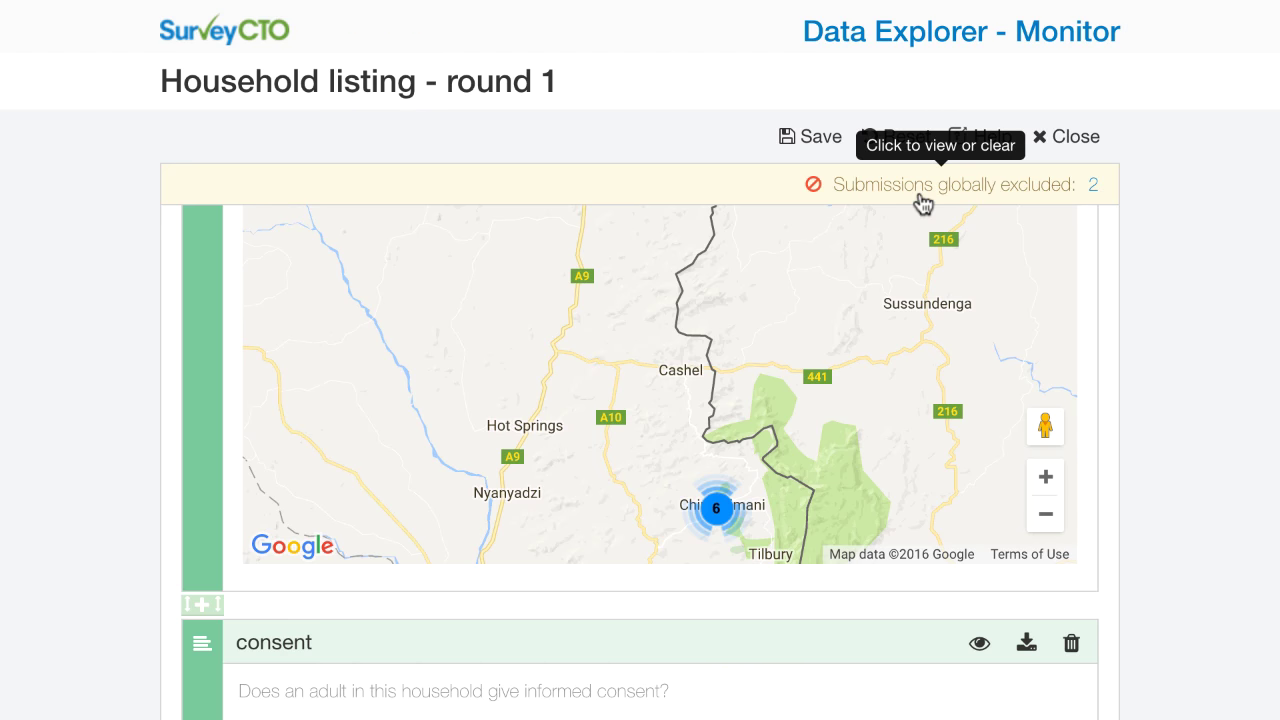
Clear all globally-excluded submissions after checking the consent summary
scroll(894, 391, down, 5)
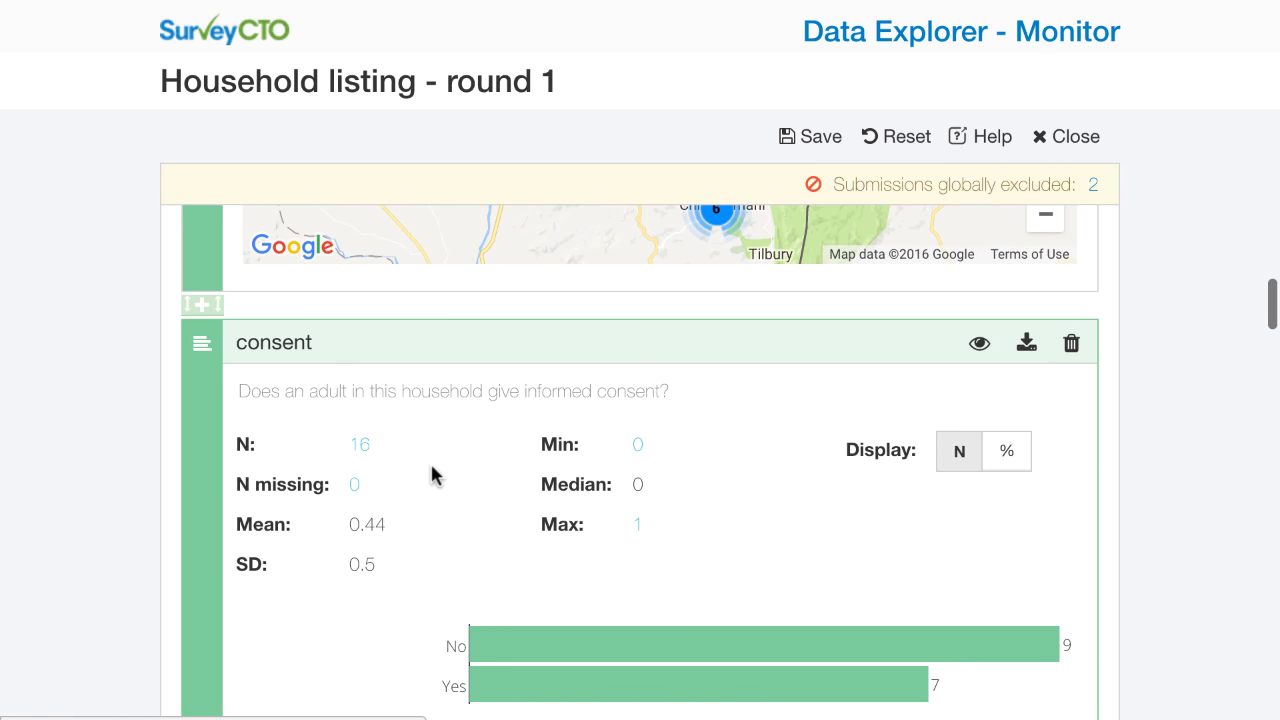
scroll(431, 466, down, 2)
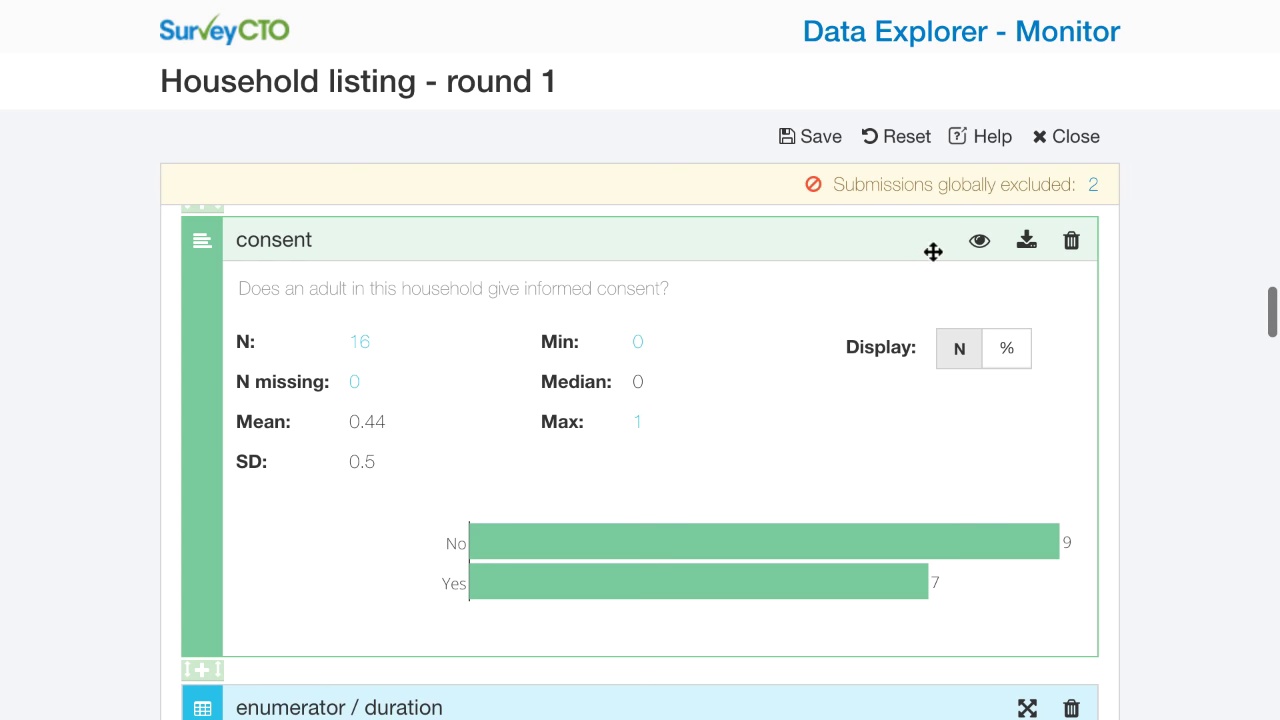
click(1029, 194)
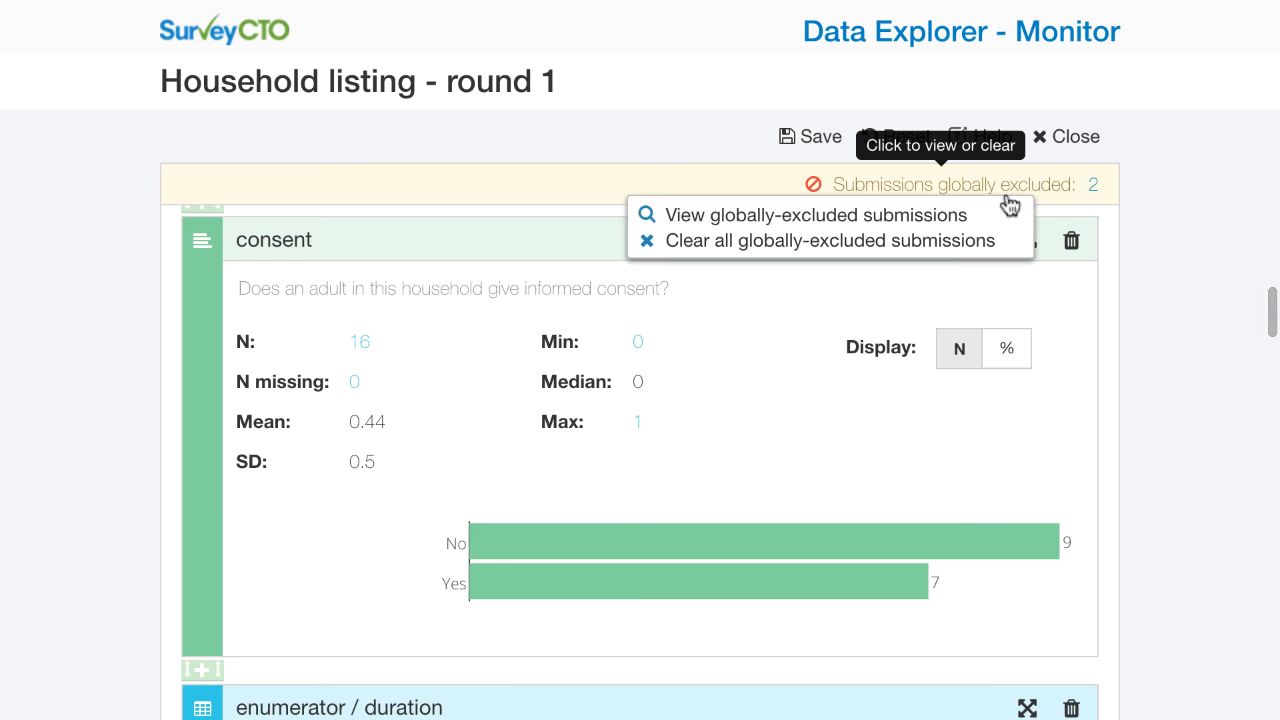
click(920, 244)
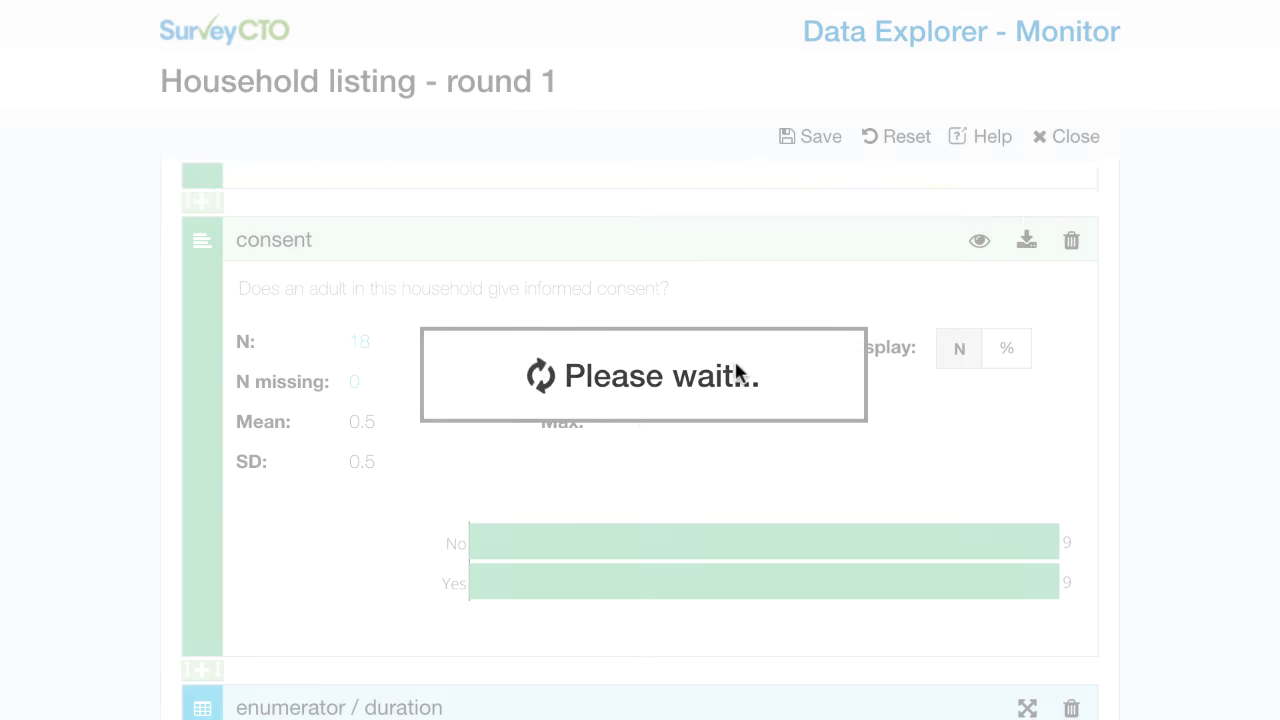
scroll(734, 358, down, 2)
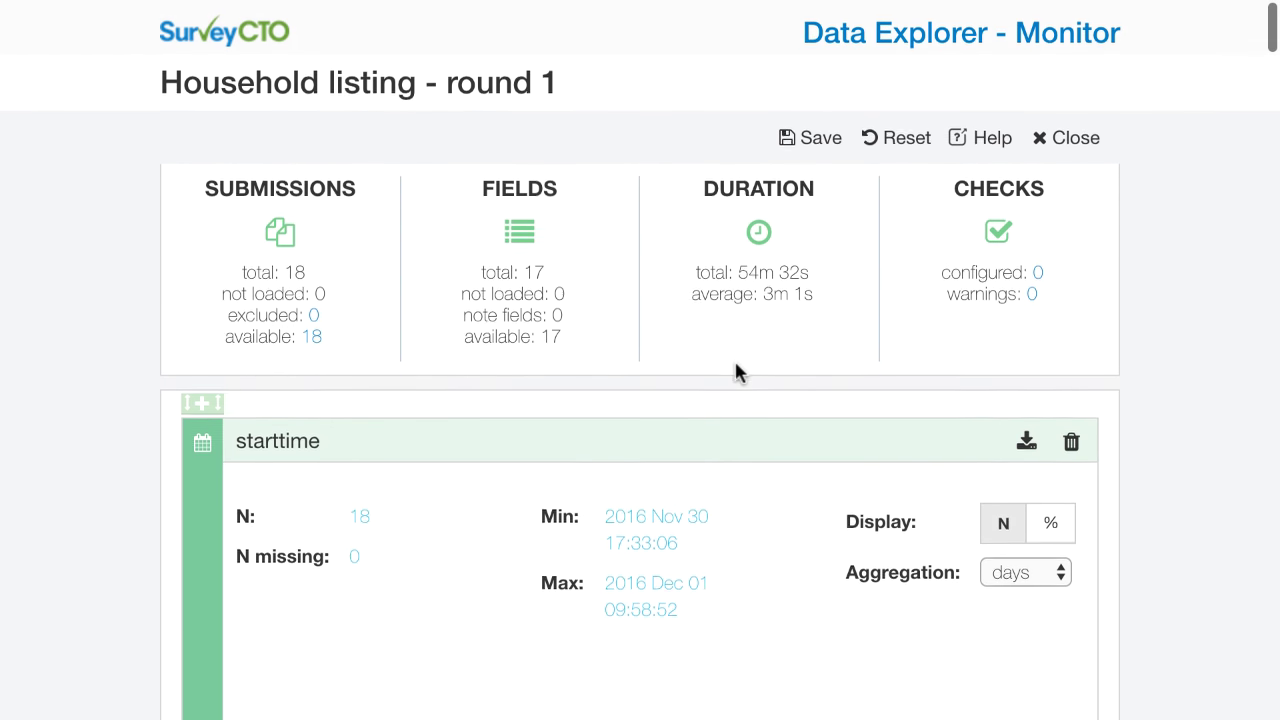